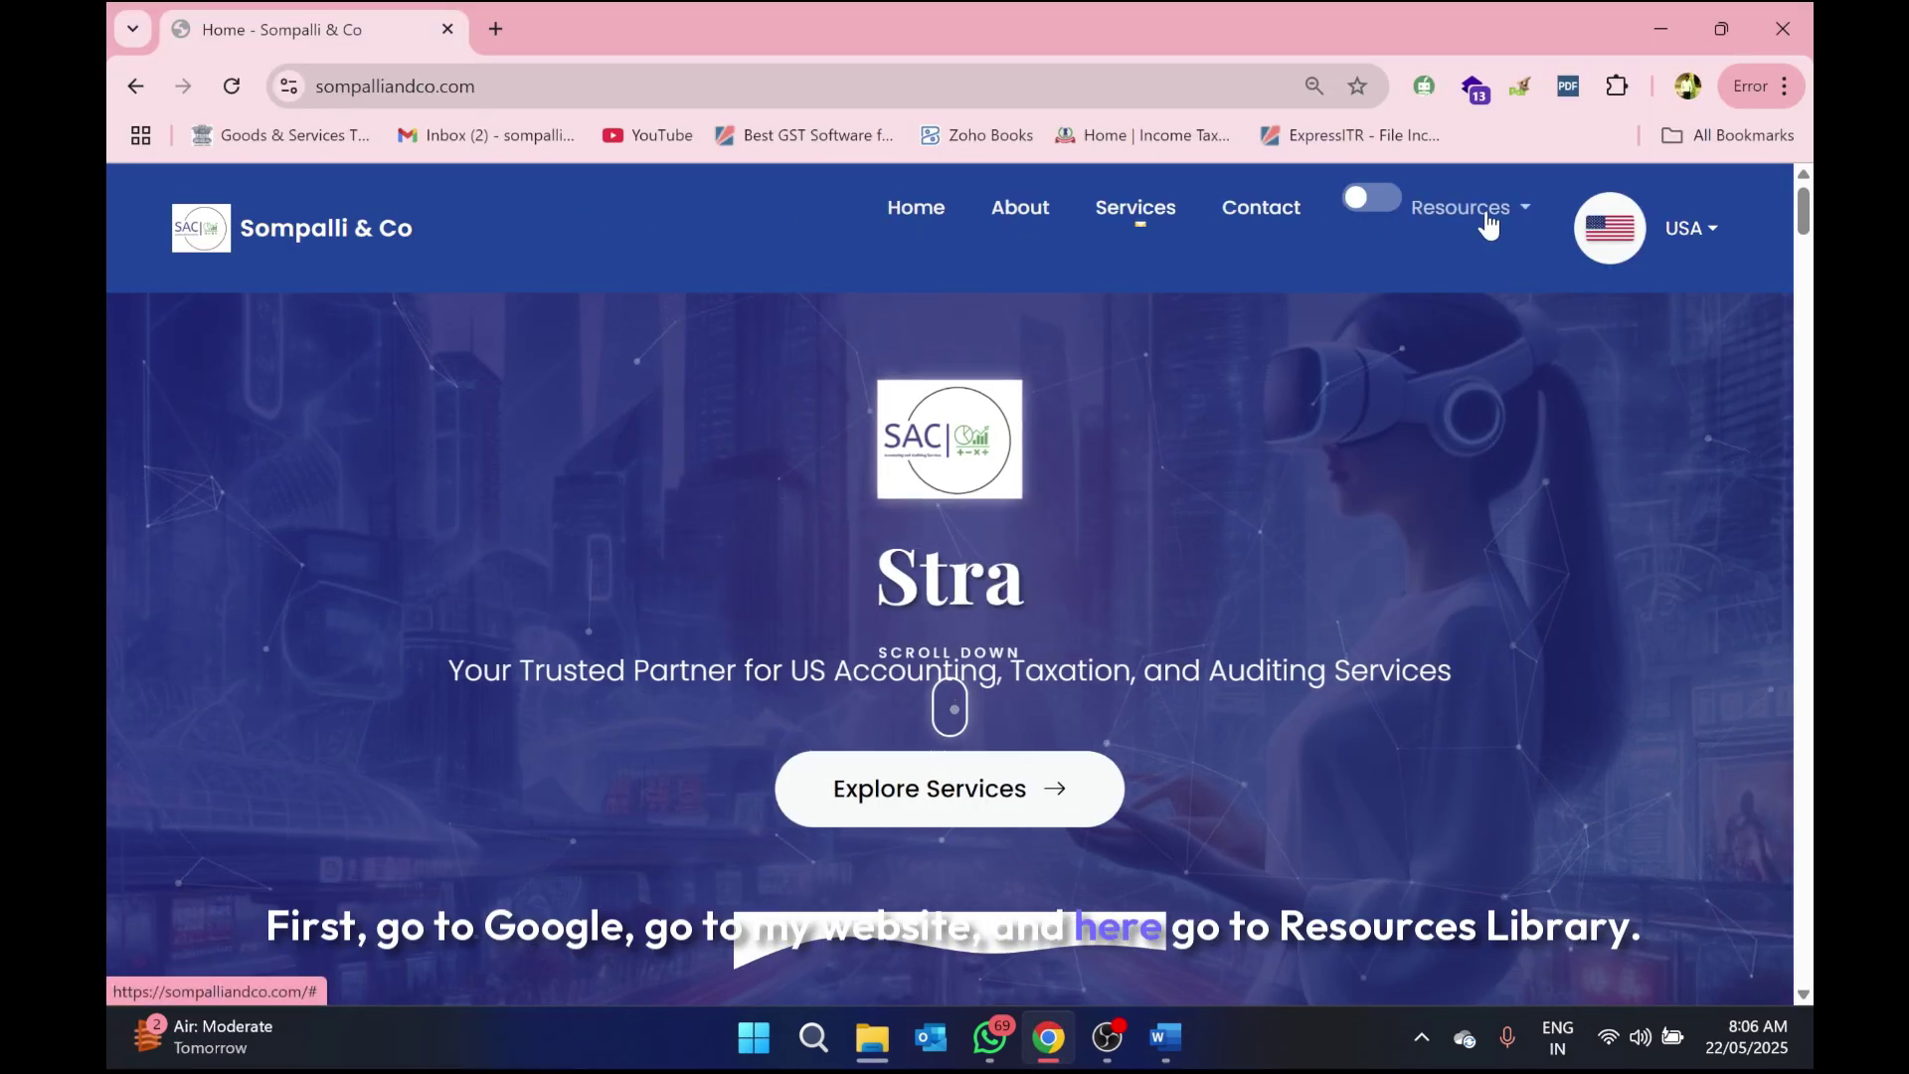
# Go to the Resources Library, filter to Automation Tools and request access to the SAC Tally Tool, starting the name field
pyautogui.click(1476, 212)
pyautogui.click(1510, 413)
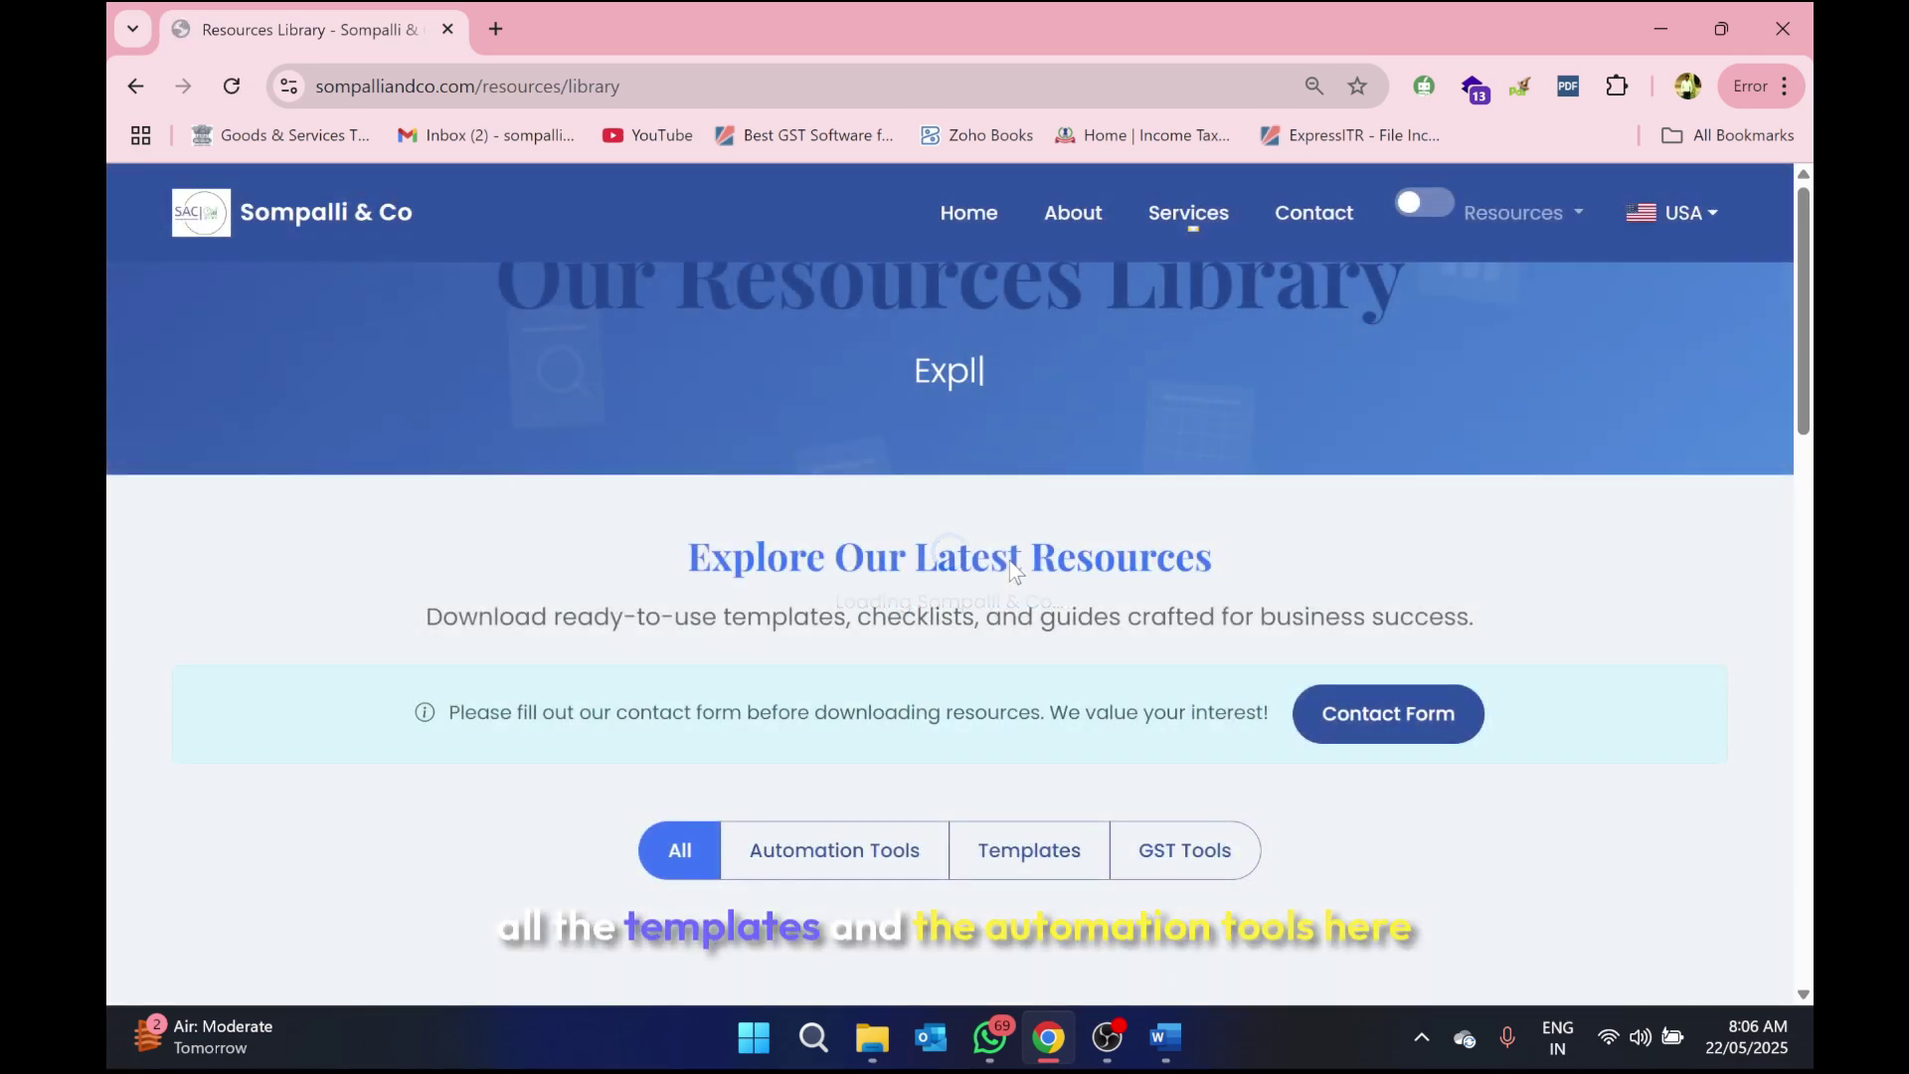
pyautogui.scroll(-2, 1009, 568)
pyautogui.scroll(-1, 1005, 571)
pyautogui.scroll(-2, 960, 495)
pyautogui.scroll(-2, 955, 507)
pyautogui.scroll(2, 934, 471)
pyautogui.click(843, 449)
pyautogui.scroll(-3, 894, 653)
pyautogui.click(479, 653)
pyautogui.click(862, 502)
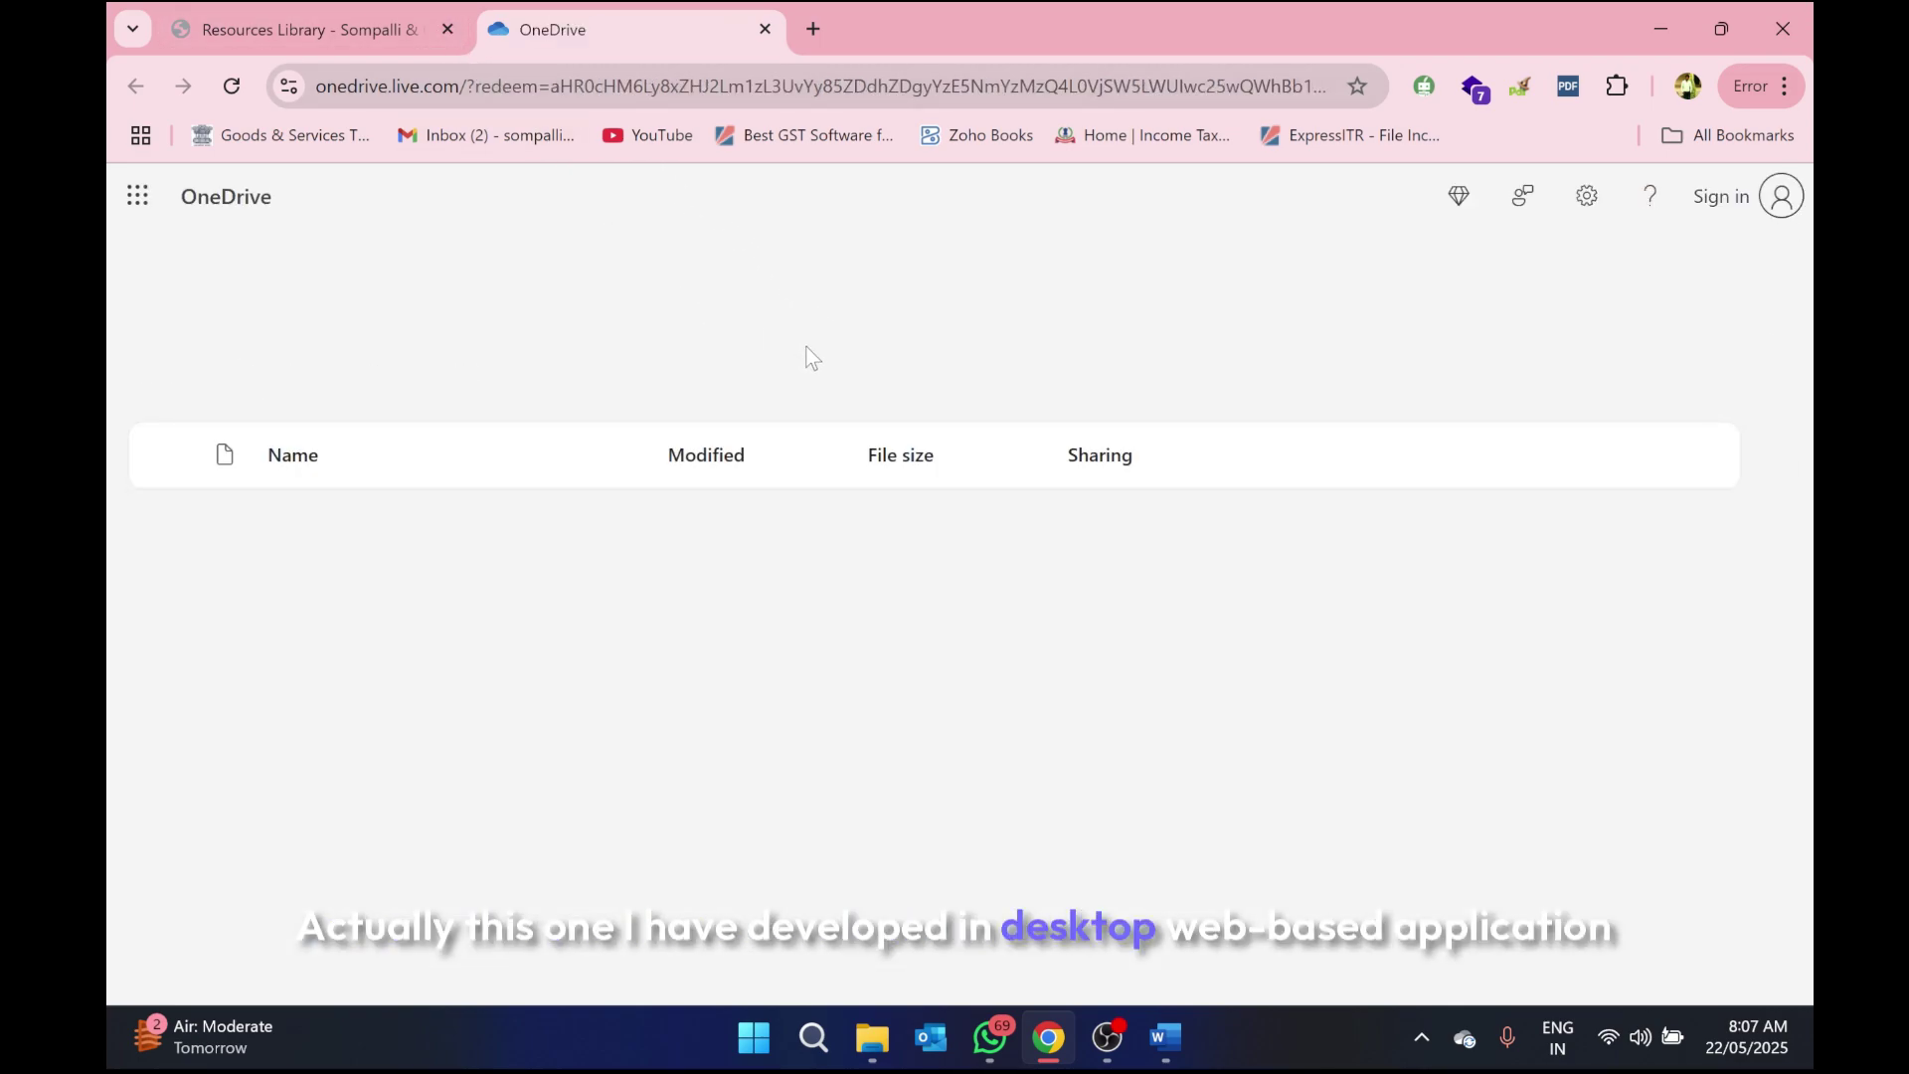
# Launch the SAC Tally Tool from its shortcut in the Tally Tools introduction folder, maximise it, and return to the OneDrive page
pyautogui.click(871, 1035)
pyautogui.click(310, 21)
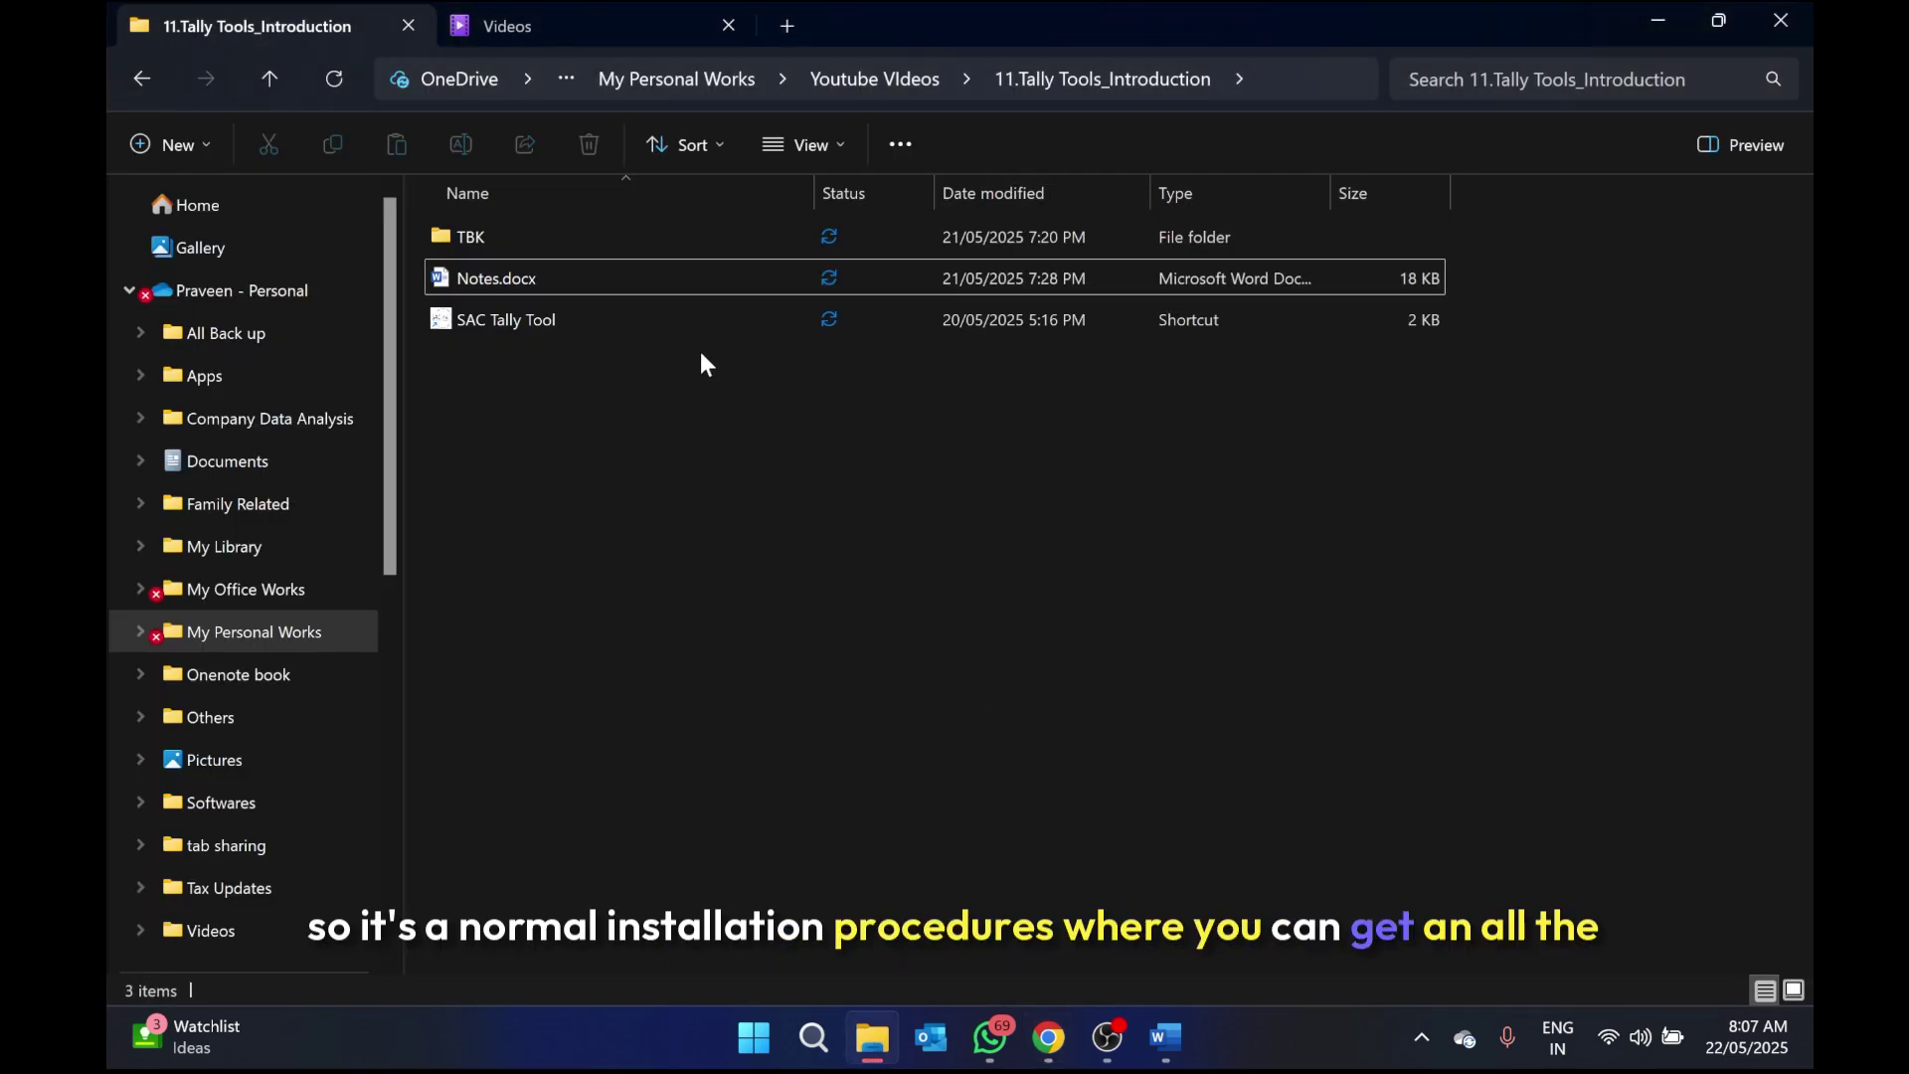
pyautogui.click(668, 320)
pyautogui.press('Return')
pyautogui.press('super+Up')
pyautogui.hotkey('alt', 'Tab')
pyautogui.hotkey('alt', 'Tab')
pyautogui.hotkey('alt', 'Tab')
# Glance at the Extract Daybook options in SAC Tally Tool, then switch back to the file browser
pyautogui.click(289, 30)
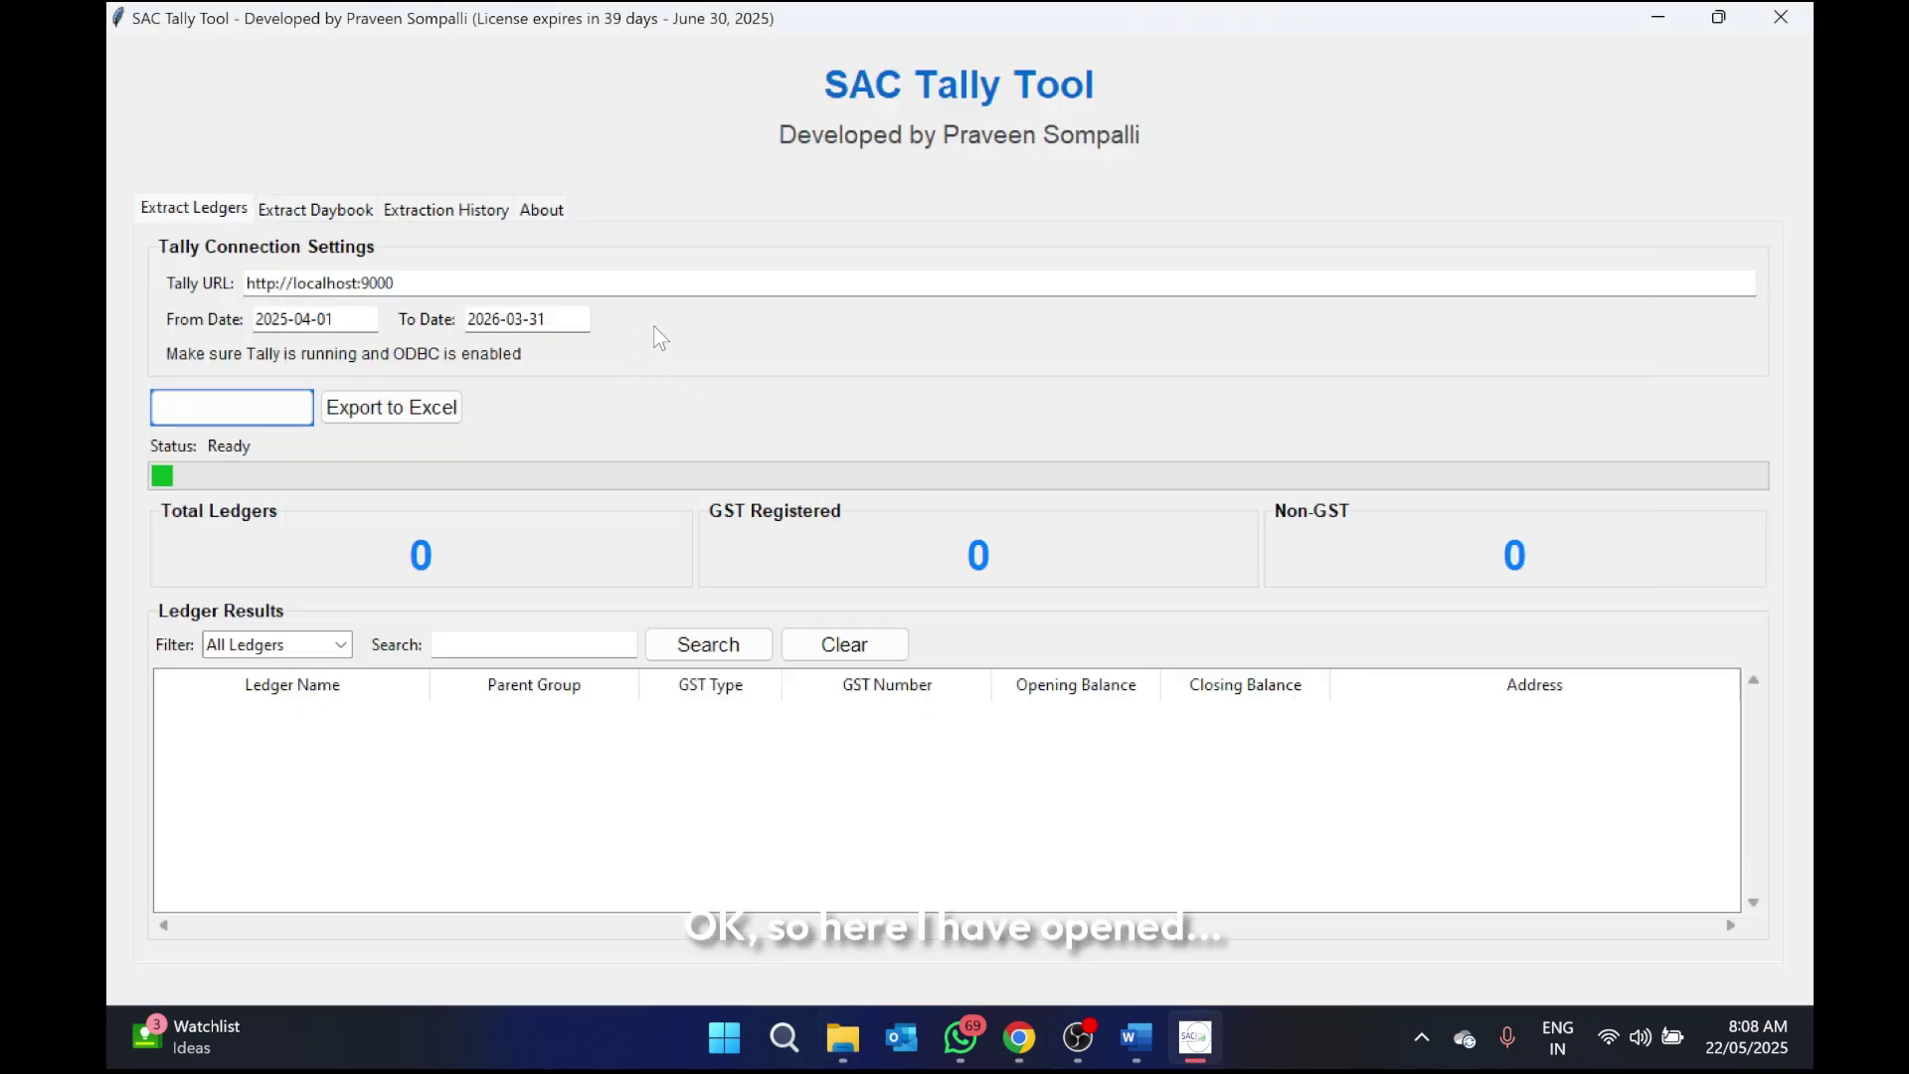
pyautogui.click(267, 209)
pyautogui.hotkey('alt', 'Tab')
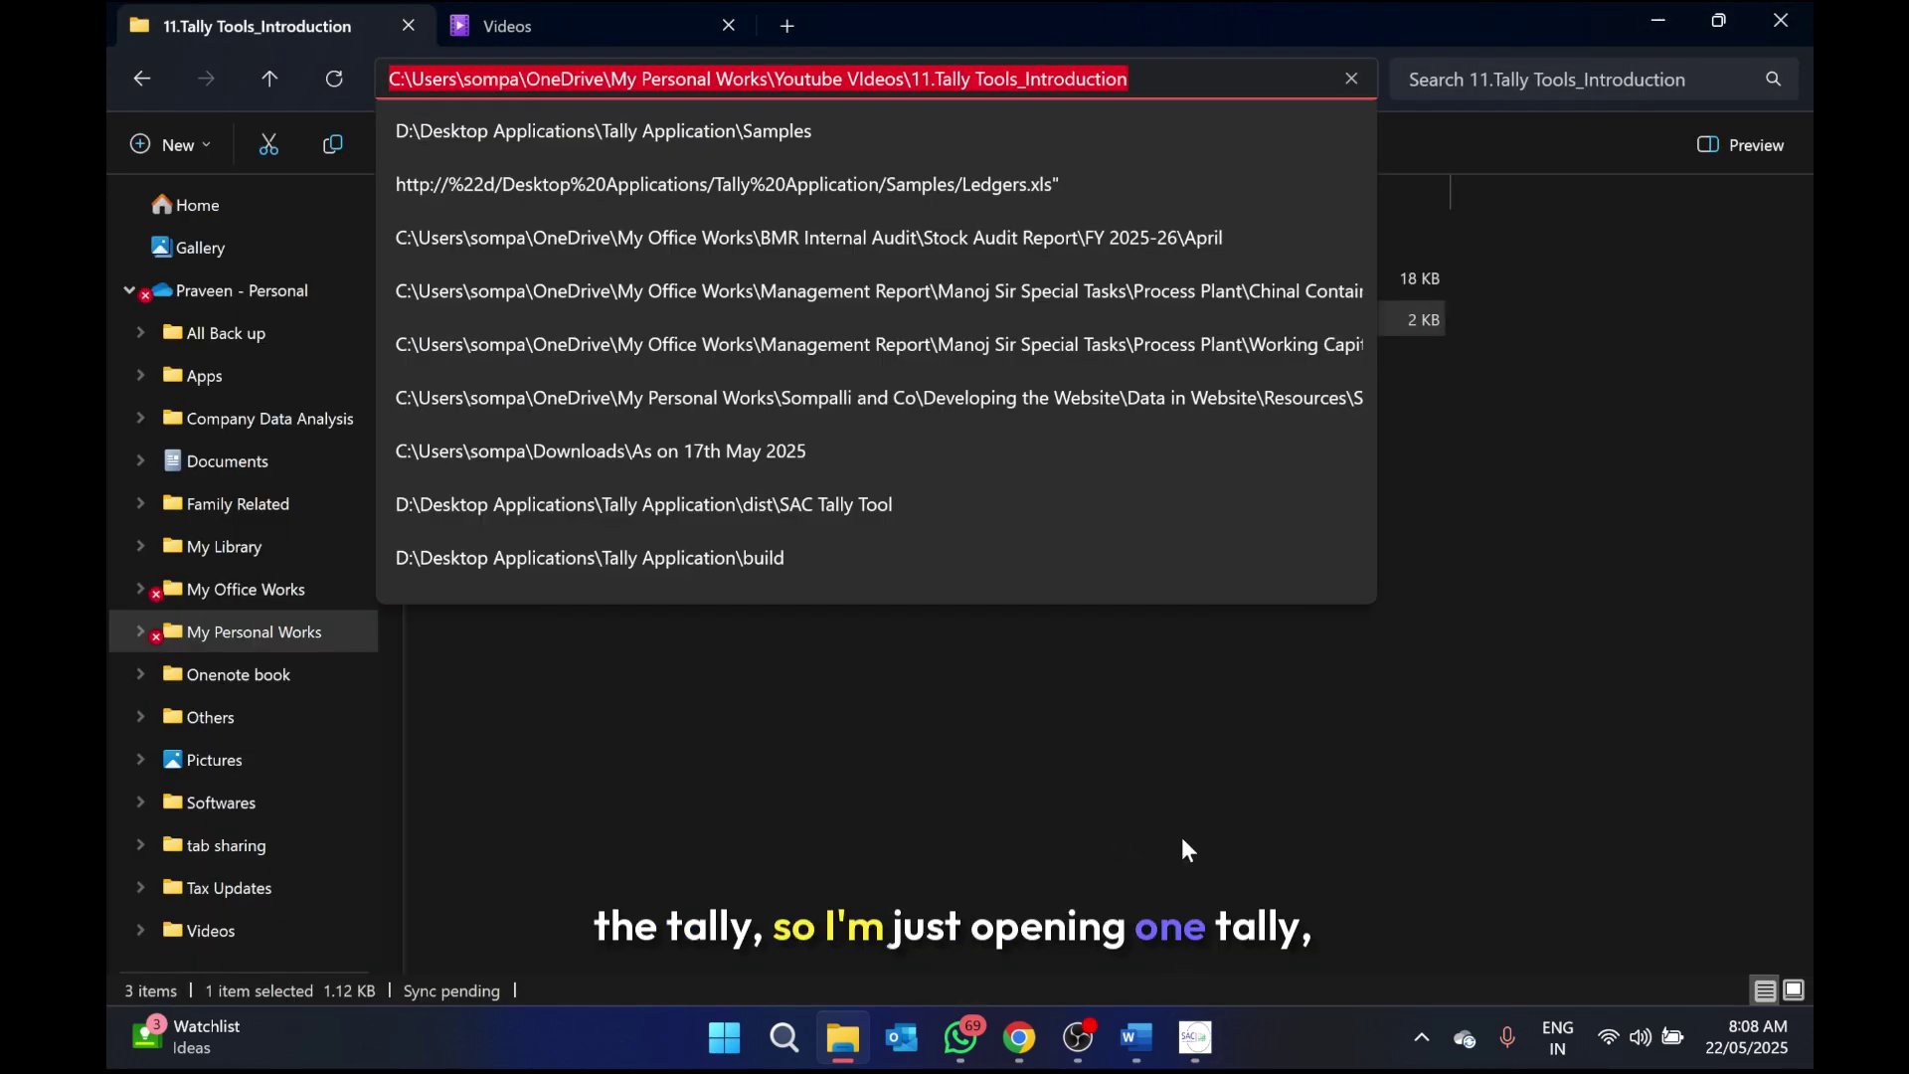
# Launch TallyPrime from the Start search and dismiss its startup warning
pyautogui.click(1183, 836)
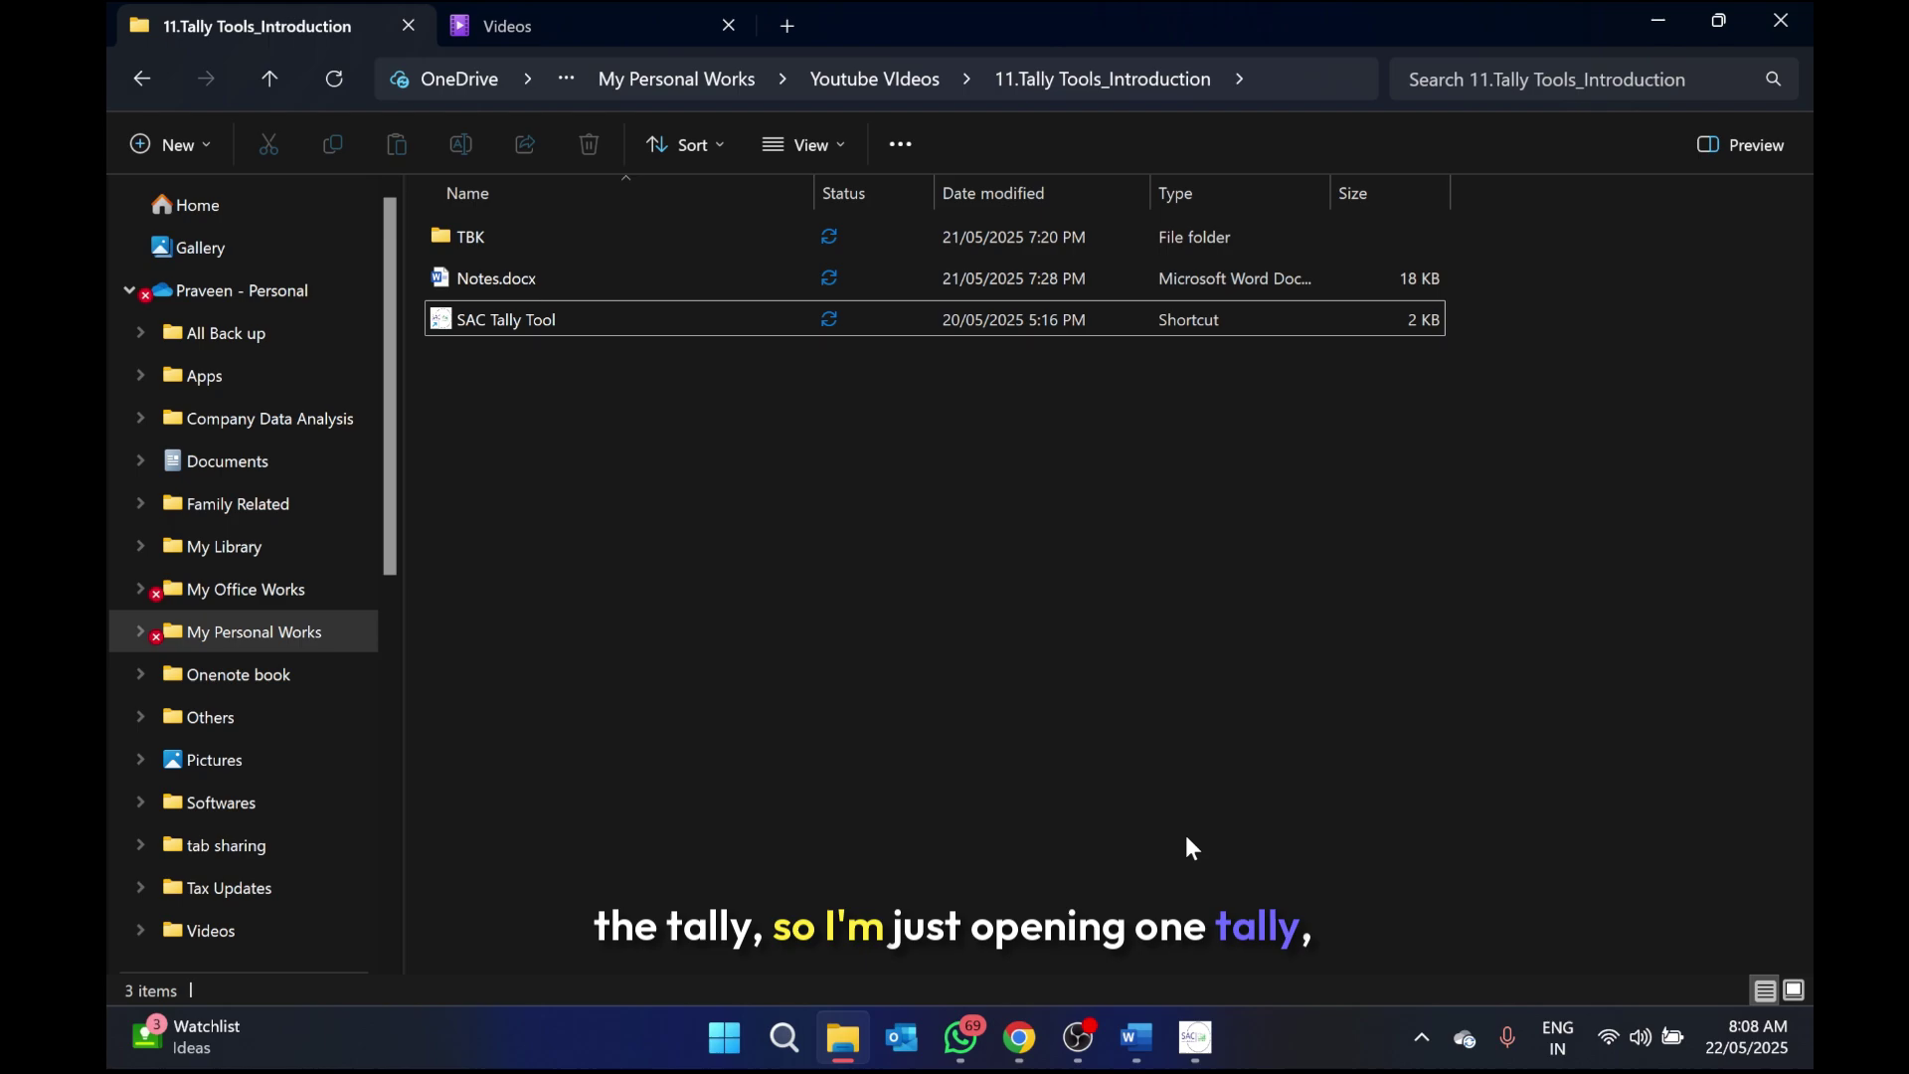
pyautogui.press('super')
pyautogui.write('tal')
pyautogui.press('Return')
pyautogui.press('Return')
# Select and load the Sompalli and Co-Dashboard Analysis company from the TBK data folder
pyautogui.hotkey('alt', 'k')
pyautogui.press('s')
pyautogui.press('Return')
pyautogui.press('Return')
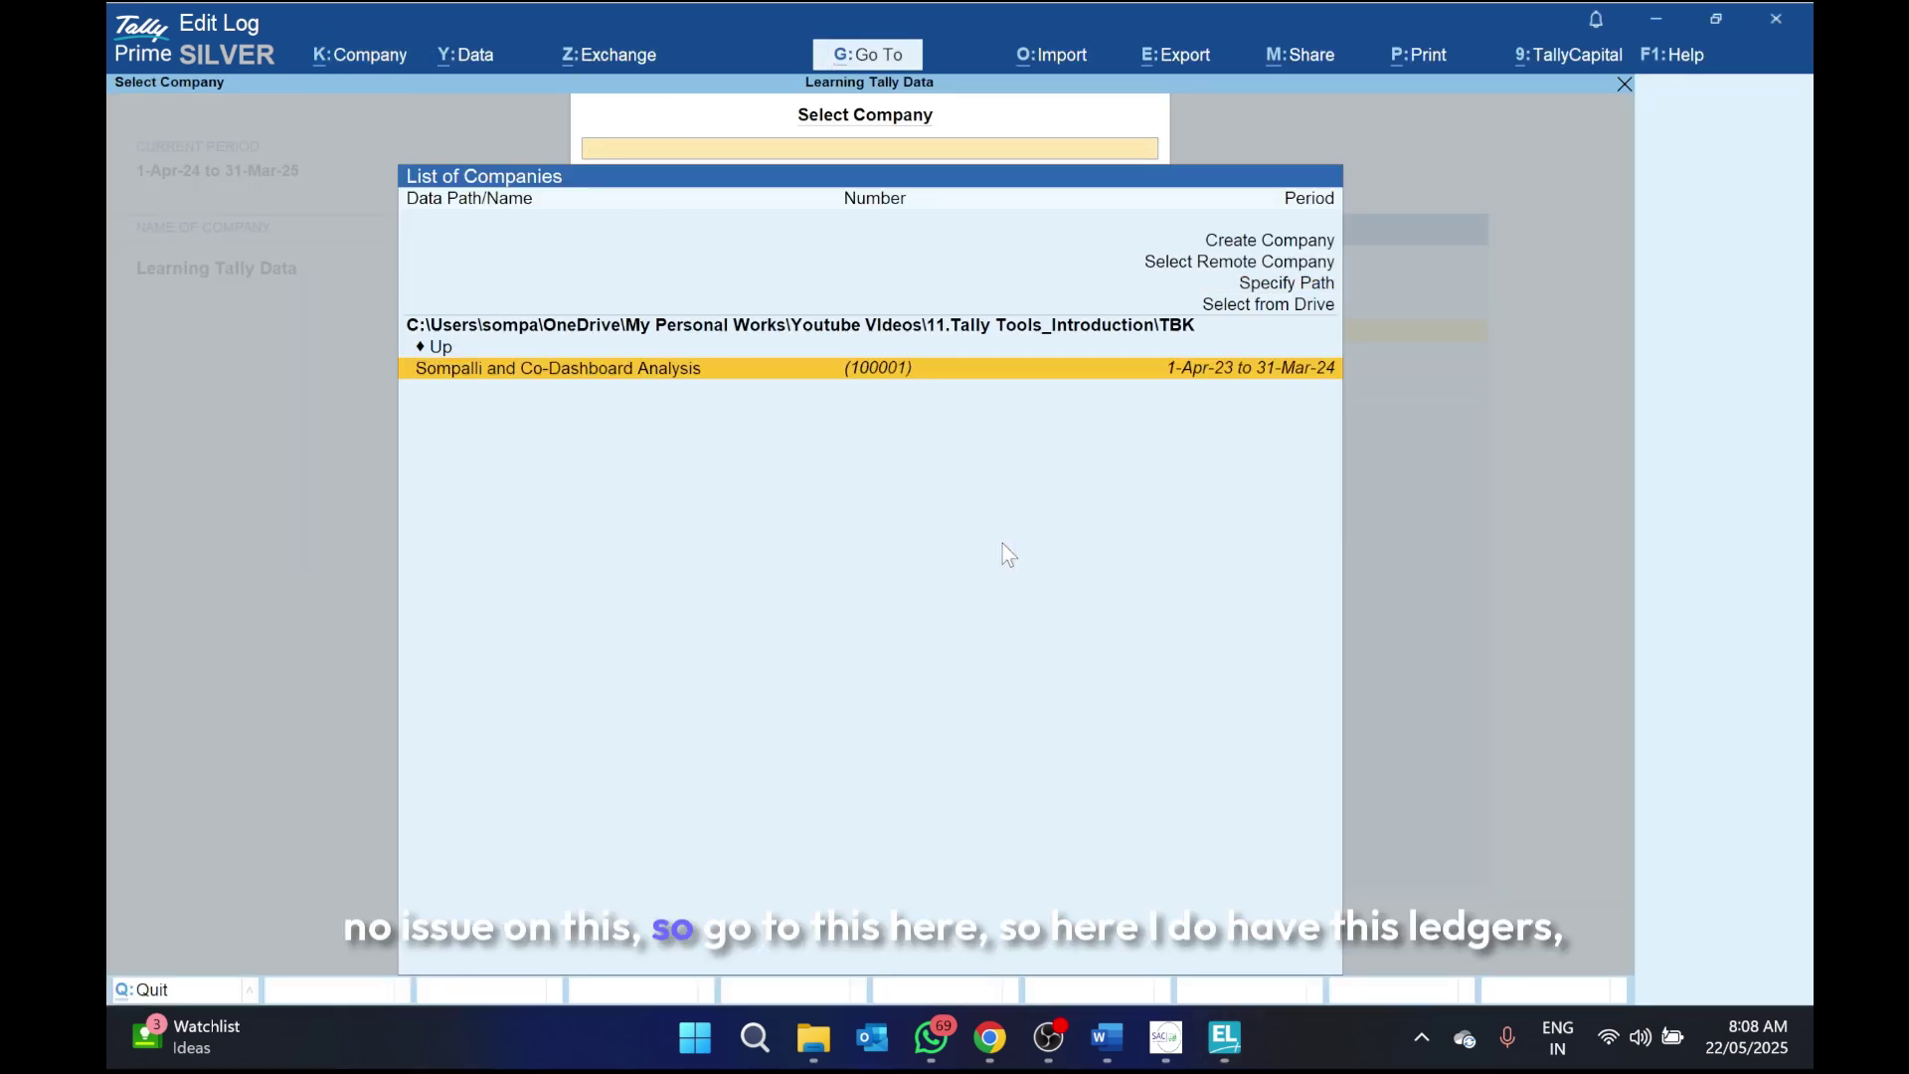
pyautogui.press('Return')
# Review the company's ledgers via Alter masters and the Chart of Accounts, shown full-screen in tabular view
pyautogui.press('a')
pyautogui.press('Down')
pyautogui.press('Return')
pyautogui.press('Escape')
pyautogui.press('Escape')
pyautogui.press('Down')
pyautogui.press('Return')
pyautogui.press('Return')
pyautogui.click(1749, 209)
pyautogui.scroll(-4, 1387, 388)
pyautogui.scroll(-4, 1387, 388)
pyautogui.scroll(-4, 1389, 414)
pyautogui.scroll(-5, 1390, 413)
pyautogui.scroll(4, 1396, 478)
pyautogui.scroll(6, 1397, 475)
pyautogui.scroll(3, 1395, 470)
pyautogui.scroll(4, 1395, 464)
# Check SAC Tally Tool's empty ledger screen, then head into TallyPrime's Help > Settings options for connectivity
pyautogui.hotkey('alt', 'Tab')
pyautogui.hotkey('alt', 'Tab')
pyautogui.press('Tab')
pyautogui.hotkey('alt', 'Tab')
pyautogui.press('Tab')
pyautogui.click(1673, 54)
pyautogui.press('Down')
pyautogui.press('Down')
pyautogui.press('Down')
pyautogui.press('Down')
pyautogui.press('Down')
pyautogui.press('Return')
pyautogui.press('Down')
pyautogui.press('Down')
pyautogui.press('Down')
pyautogui.press('Down')
pyautogui.press('Return')
pyautogui.press('Return')
pyautogui.press('Return')
pyautogui.press('Return')
pyautogui.press('Return')
pyautogui.press('Escape')
pyautogui.press('Escape')
# Save the client/server configuration, copy the Tally URL and check the localhost server response in a new browser tab
pyautogui.hotkey('alt', 'Tab')
pyautogui.doubleClick(405, 282)
pyautogui.hotkey('alt', 'Tab')
pyautogui.click(816, 32)
pyautogui.write('http://localhost:9000')
pyautogui.press('Return')
pyautogui.moveTo(689, 268); pyautogui.dragTo(127, 218)
# Close the localhost test page and extract all 53 ledgers into the results table, selecting Flipkart India Pvt. Ltd
pyautogui.click(556, 91)
pyautogui.hotkey('ctrl', 'w')
pyautogui.hotkey('alt', 'Tab')
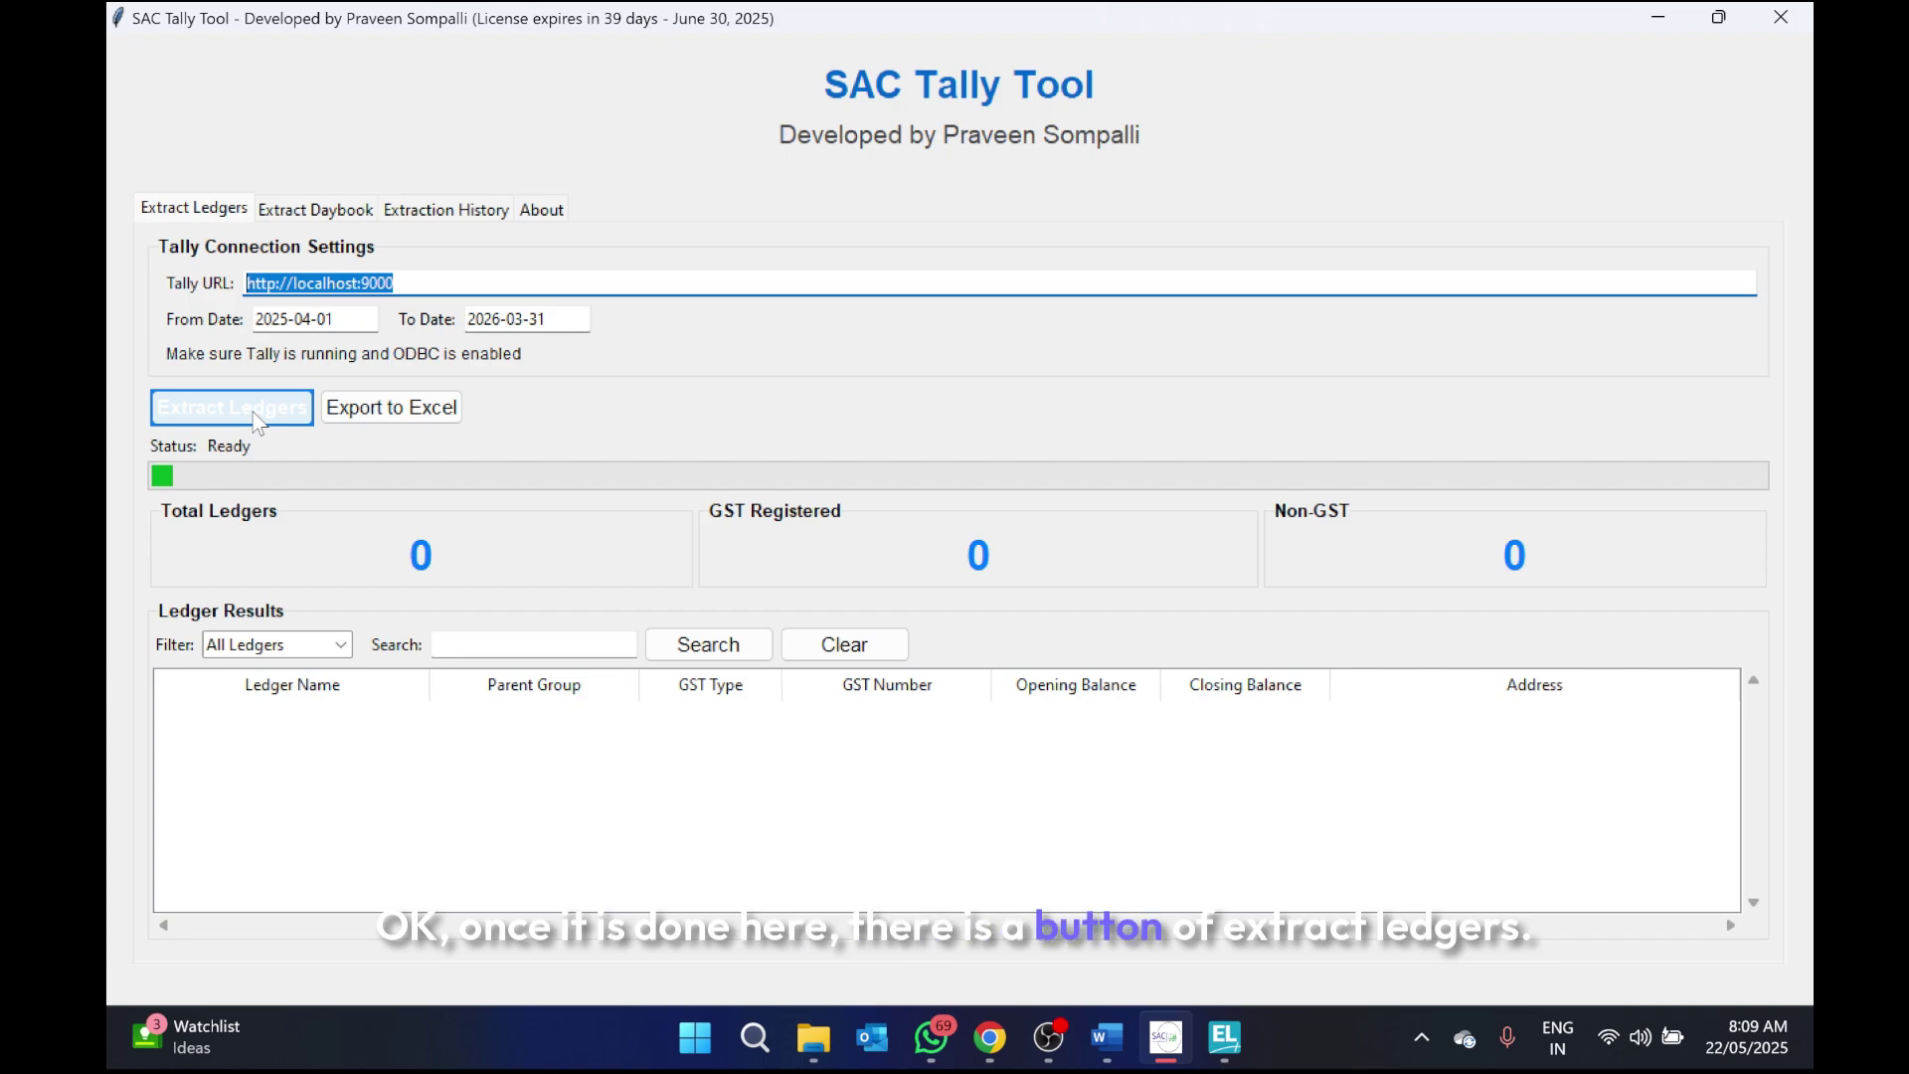
pyautogui.click(255, 423)
pyautogui.scroll(-1, 698, 821)
pyautogui.scroll(-5, 731, 813)
pyautogui.scroll(-2, 731, 828)
pyautogui.scroll(-5, 731, 858)
pyautogui.scroll(-5, 725, 857)
pyautogui.scroll(-1, 721, 851)
pyautogui.scroll(-3, 716, 849)
pyautogui.scroll(-1, 713, 846)
pyautogui.scroll(6, 718, 842)
pyautogui.scroll(3, 836, 812)
pyautogui.scroll(4, 969, 802)
pyautogui.scroll(4, 969, 805)
pyautogui.scroll(8, 1000, 798)
pyautogui.click(1020, 795)
pyautogui.scroll(5, 1020, 791)
pyautogui.scroll(-4, 1020, 787)
pyautogui.scroll(5, 1019, 781)
pyautogui.scroll(3, 1015, 753)
# Start the Excel export, create a new Samples folder in File Explorer and copy its path
pyautogui.click(426, 414)
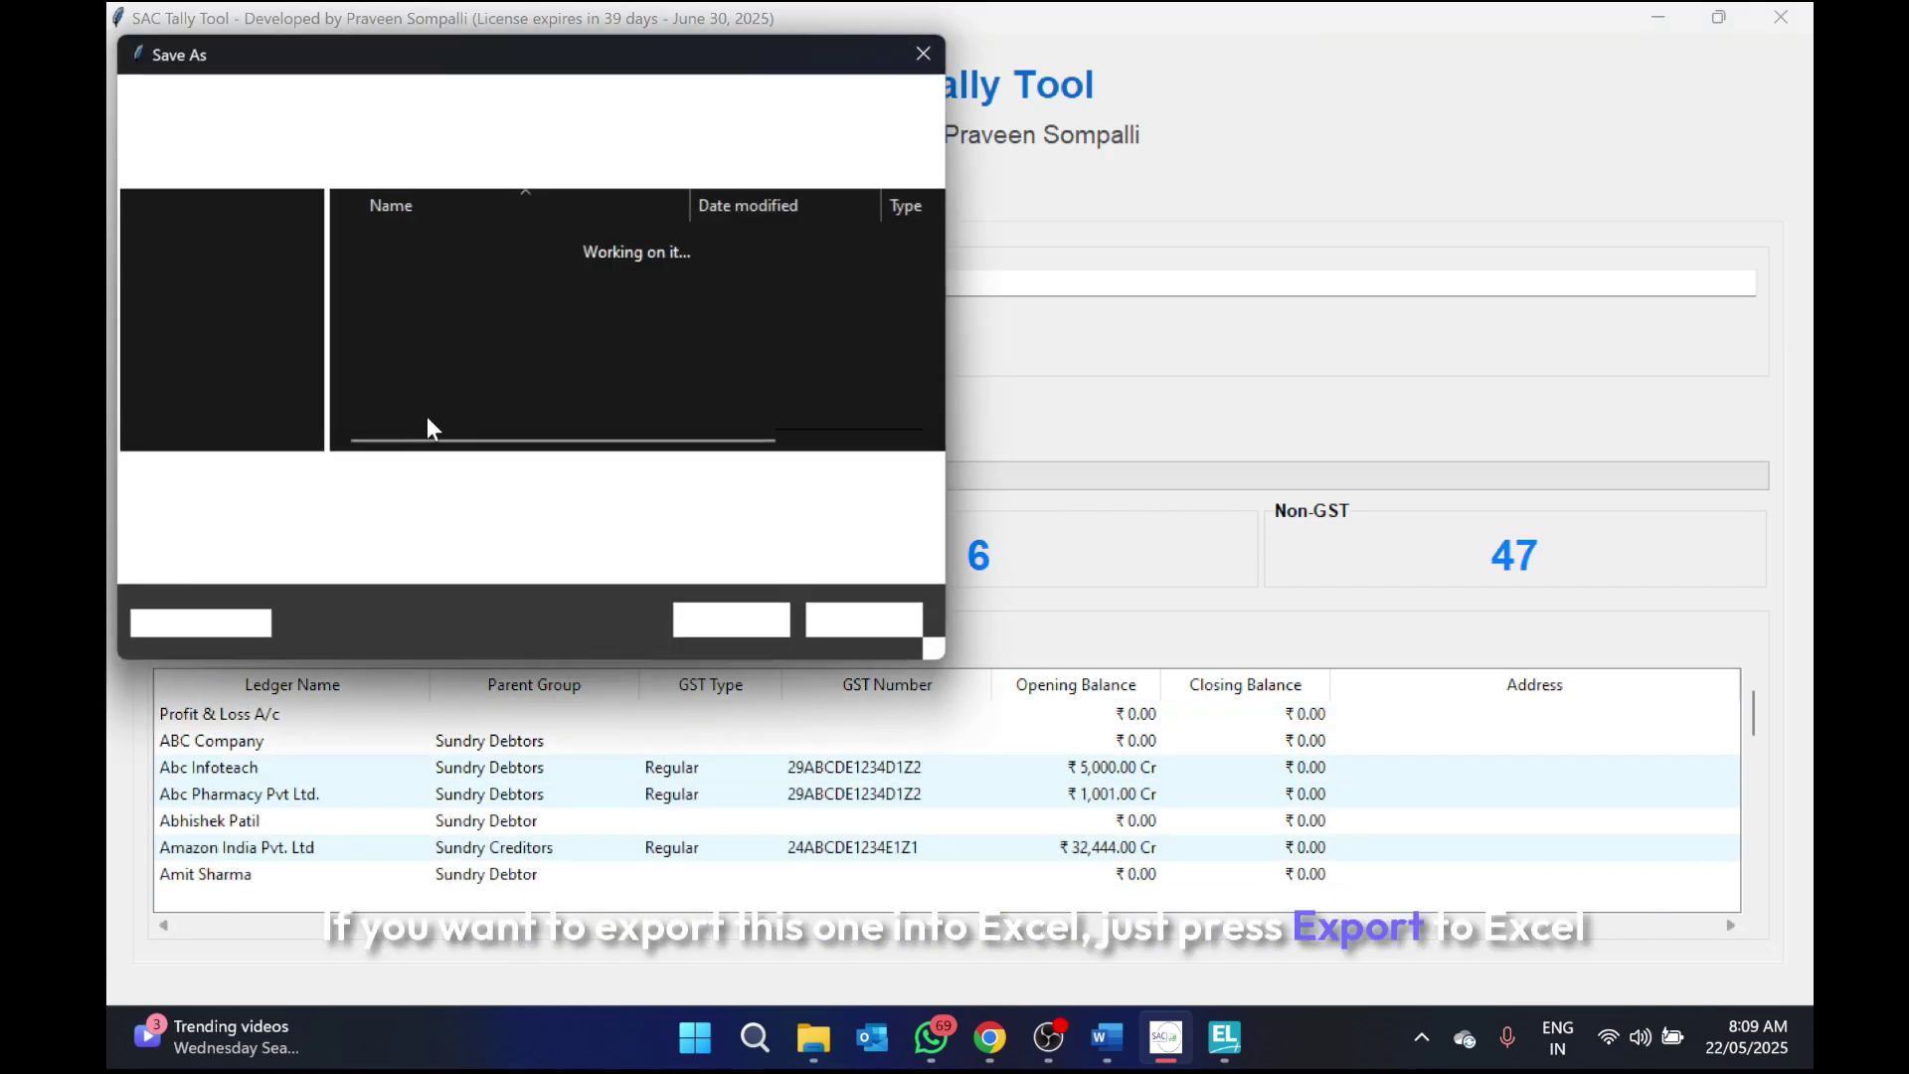
pyautogui.hotkey('alt', 'Tab')
pyautogui.press('Tab')
pyautogui.press('Tab')
pyautogui.hotkey('alt', 'd')
pyautogui.press('Escape')
pyautogui.hotkey('ctrl', 'shift', 'n')
pyautogui.write('Sample')
pyautogui.press('Return')
pyautogui.press('Return')
pyautogui.hotkey('alt', 'd')
pyautogui.hotkey('alt', 'Tab')
# Save the export as Ledgers.xlsx in the Samples folder, dismiss the success message and open the folder via Run
pyautogui.hotkey('alt', 'd')
pyautogui.hotkey('ctrl', 'v')
pyautogui.press('Return')
pyautogui.write('L')
pyautogui.hotkey('alt', 'd')
pyautogui.click(702, 616)
pyautogui.press('Return')
pyautogui.press('super+r')
pyautogui.press('Return')
pyautogui.click(1509, 196)
# Open Ledgers.xlsx in Excel and scan the rows, landing on the Opening Balance header
pyautogui.doubleClick(1704, 199)
pyautogui.doubleClick(787, 240)
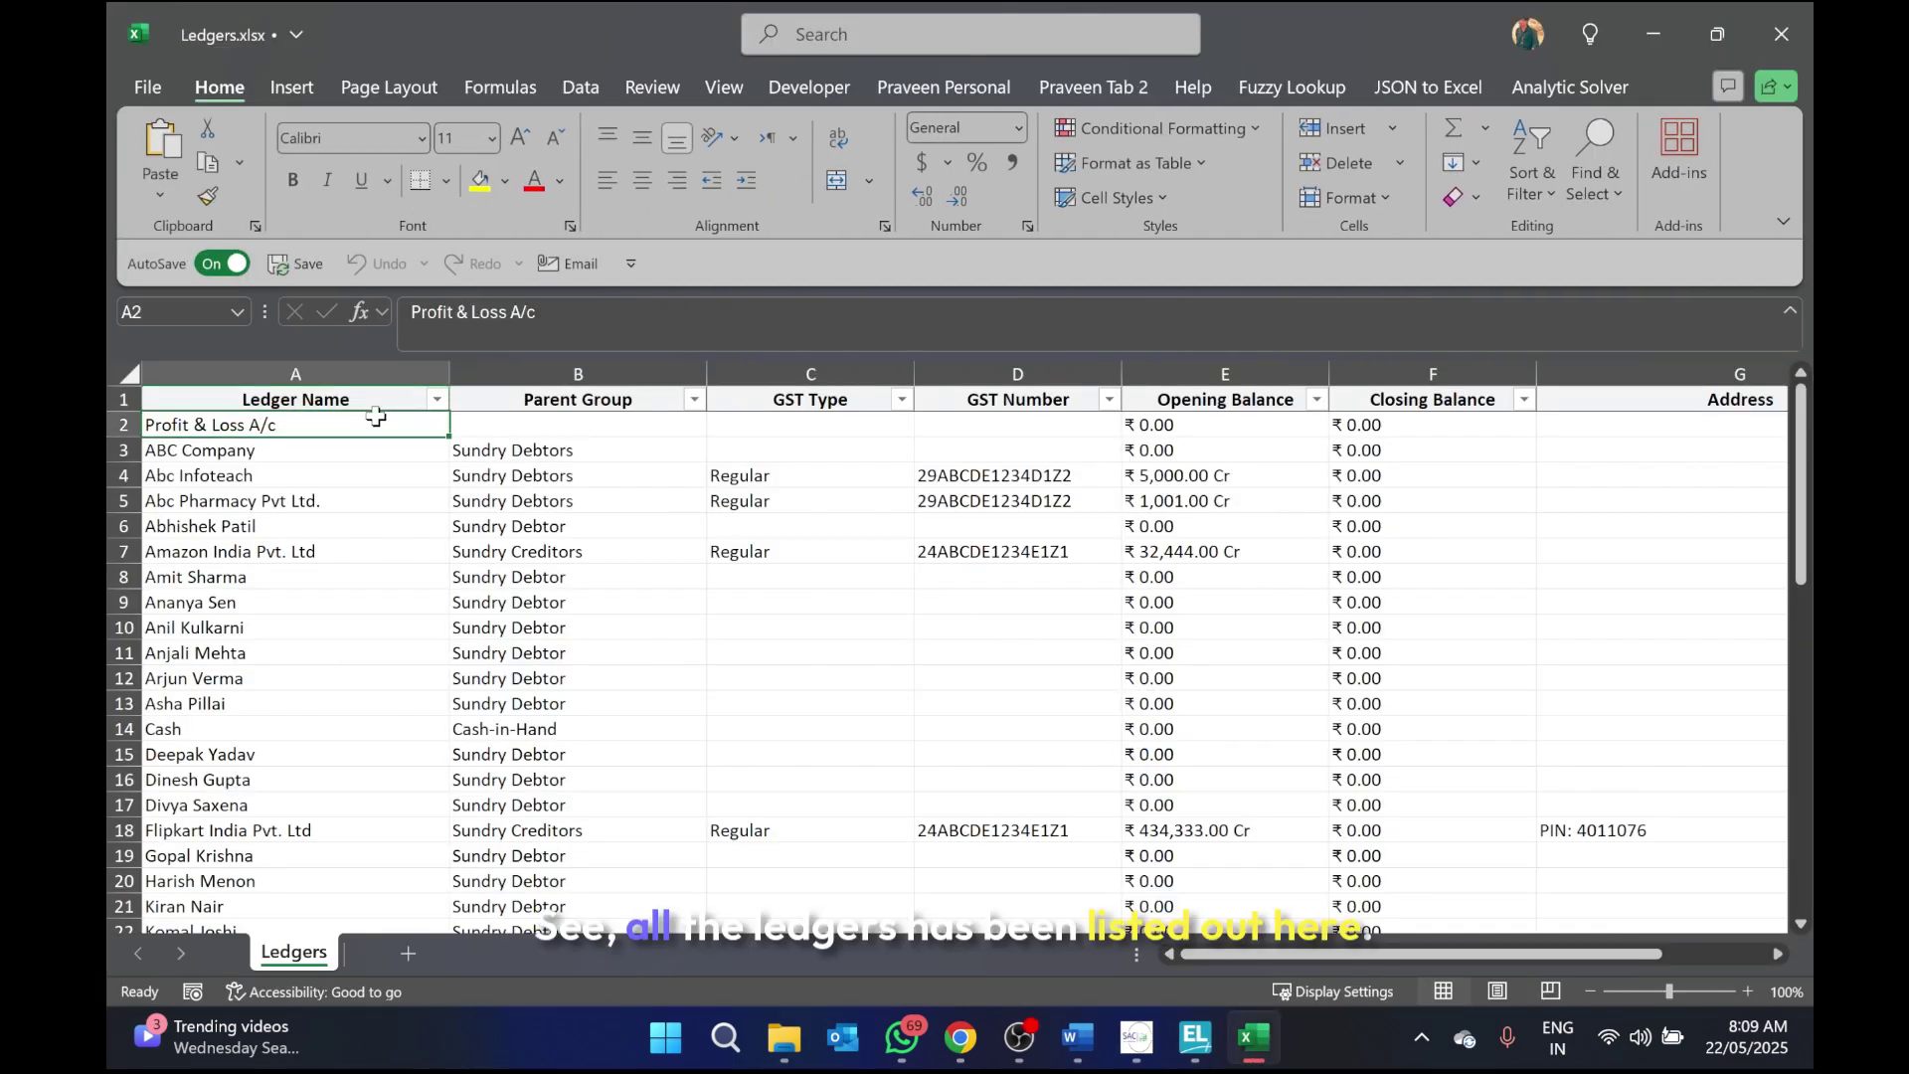
pyautogui.hotkey('ctrl', 'Down')
pyautogui.hotkey('ctrl', 'Up')
pyautogui.press('Right')
pyautogui.press('Right')
pyautogui.press('Right')
pyautogui.press('Right')
# Filter Opening Balance to show only Cr balances, browse them, then clear the filter to show all rows
pyautogui.hotkey('alt', 'Down')
pyautogui.press('Down')
pyautogui.press('Down')
pyautogui.press('Down')
pyautogui.press('Down')
pyautogui.press('Down')
pyautogui.write('Cr')
pyautogui.press('Return')
pyautogui.press('Down')
pyautogui.hotkey('ctrl', 'Down')
pyautogui.hotkey('ctrl', 'Up')
pyautogui.hotkey('alt', 'Down')
pyautogui.press('Down')
pyautogui.press('Down')
pyautogui.press('Down')
pyautogui.press('space')
pyautogui.press('Return')
# Check the Parent Group column top to bottom, browse the open windows, and close Excel
pyautogui.press('Home')
pyautogui.press('Down')
pyautogui.press('Down')
pyautogui.press('Down')
pyautogui.press('Right')
pyautogui.press('Down')
pyautogui.hotkey('ctrl', 'Down')
pyautogui.hotkey('ctrl', 'Up')
pyautogui.hotkey('ctrl', 'Up')
pyautogui.press('Down')
pyautogui.press('Down')
pyautogui.press('Down')
pyautogui.press('Down')
pyautogui.hotkey('alt', 'Tab')
pyautogui.hotkey('alt', 'Tab')
pyautogui.click(888, 389)
pyautogui.hotkey('alt', 'Tab')
pyautogui.hotkey('alt', 'Tab')
pyautogui.hotkey('alt', 'Tab')
pyautogui.click(799, 388)
pyautogui.click(1780, 34)
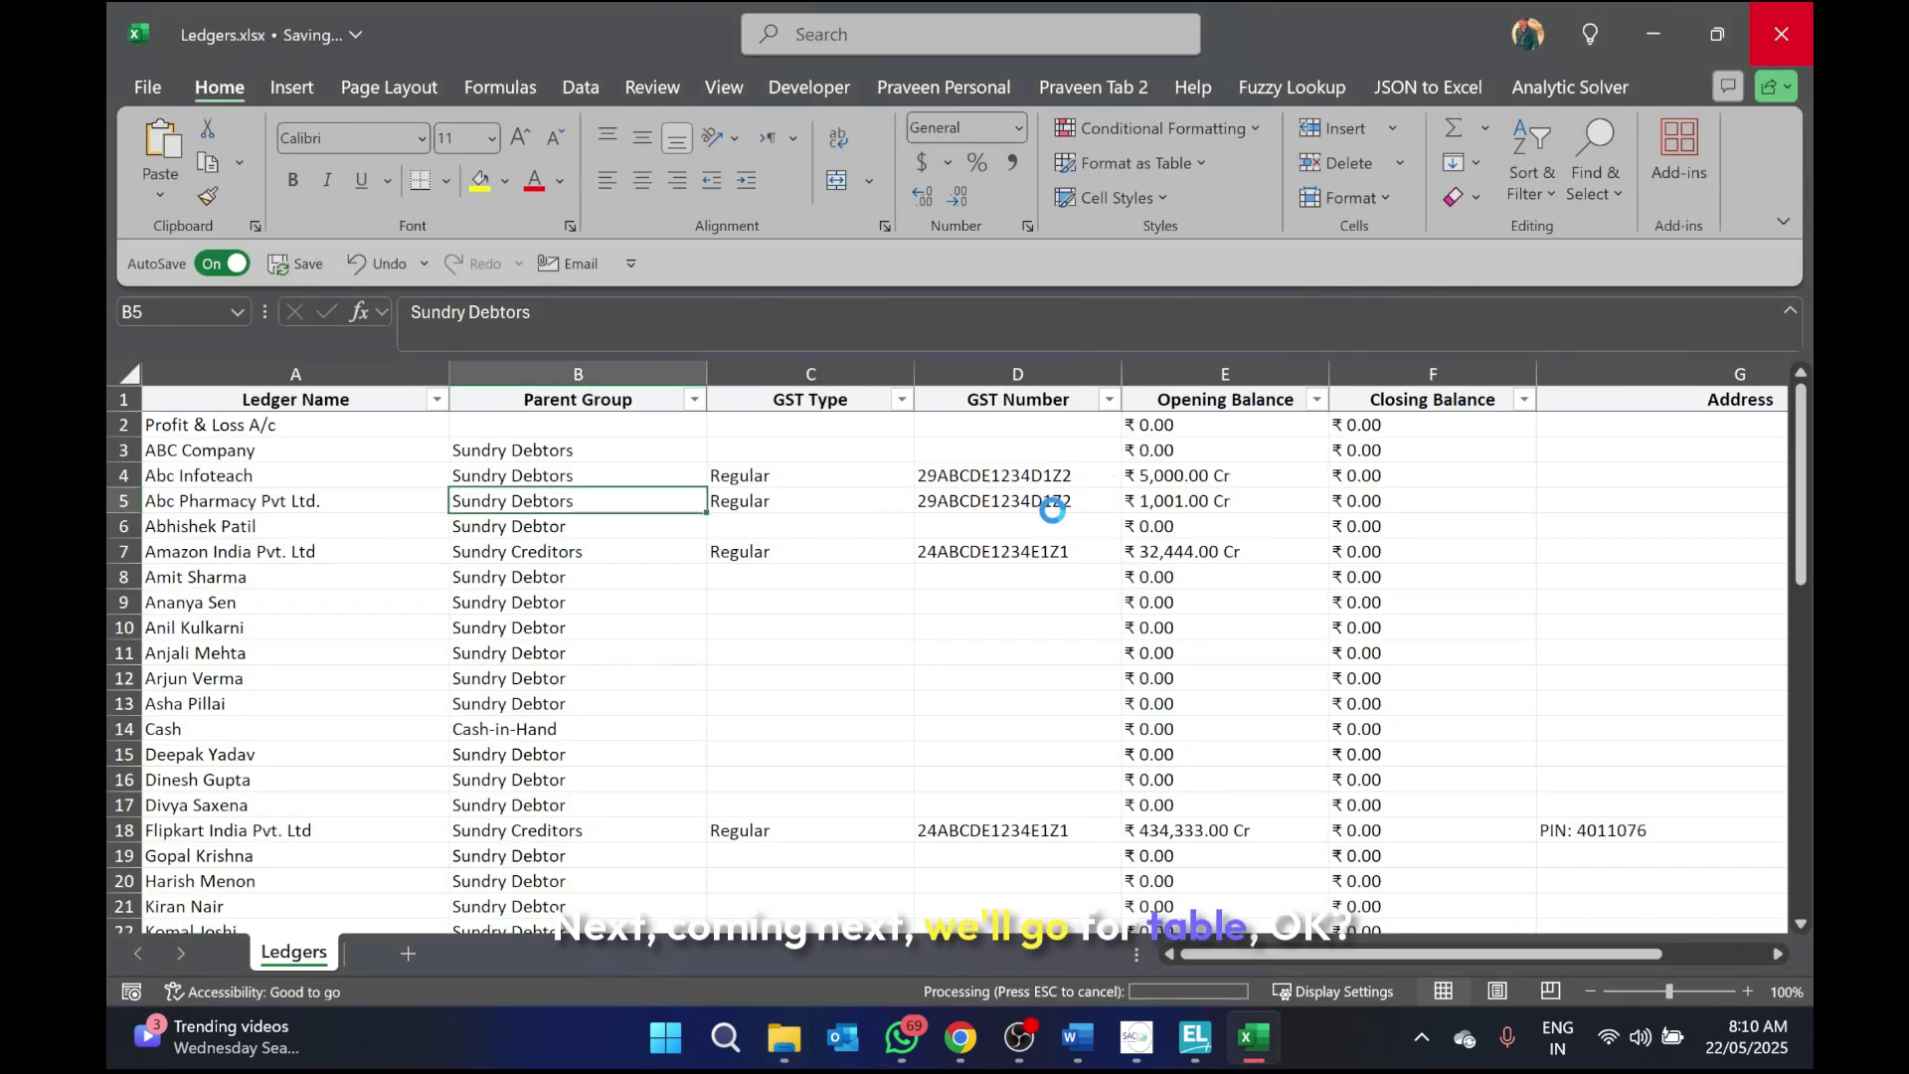
# In SAC Tally Tool's Extract Daybook screen, test the connection to Tally
pyautogui.hotkey('alt', 'Tab')
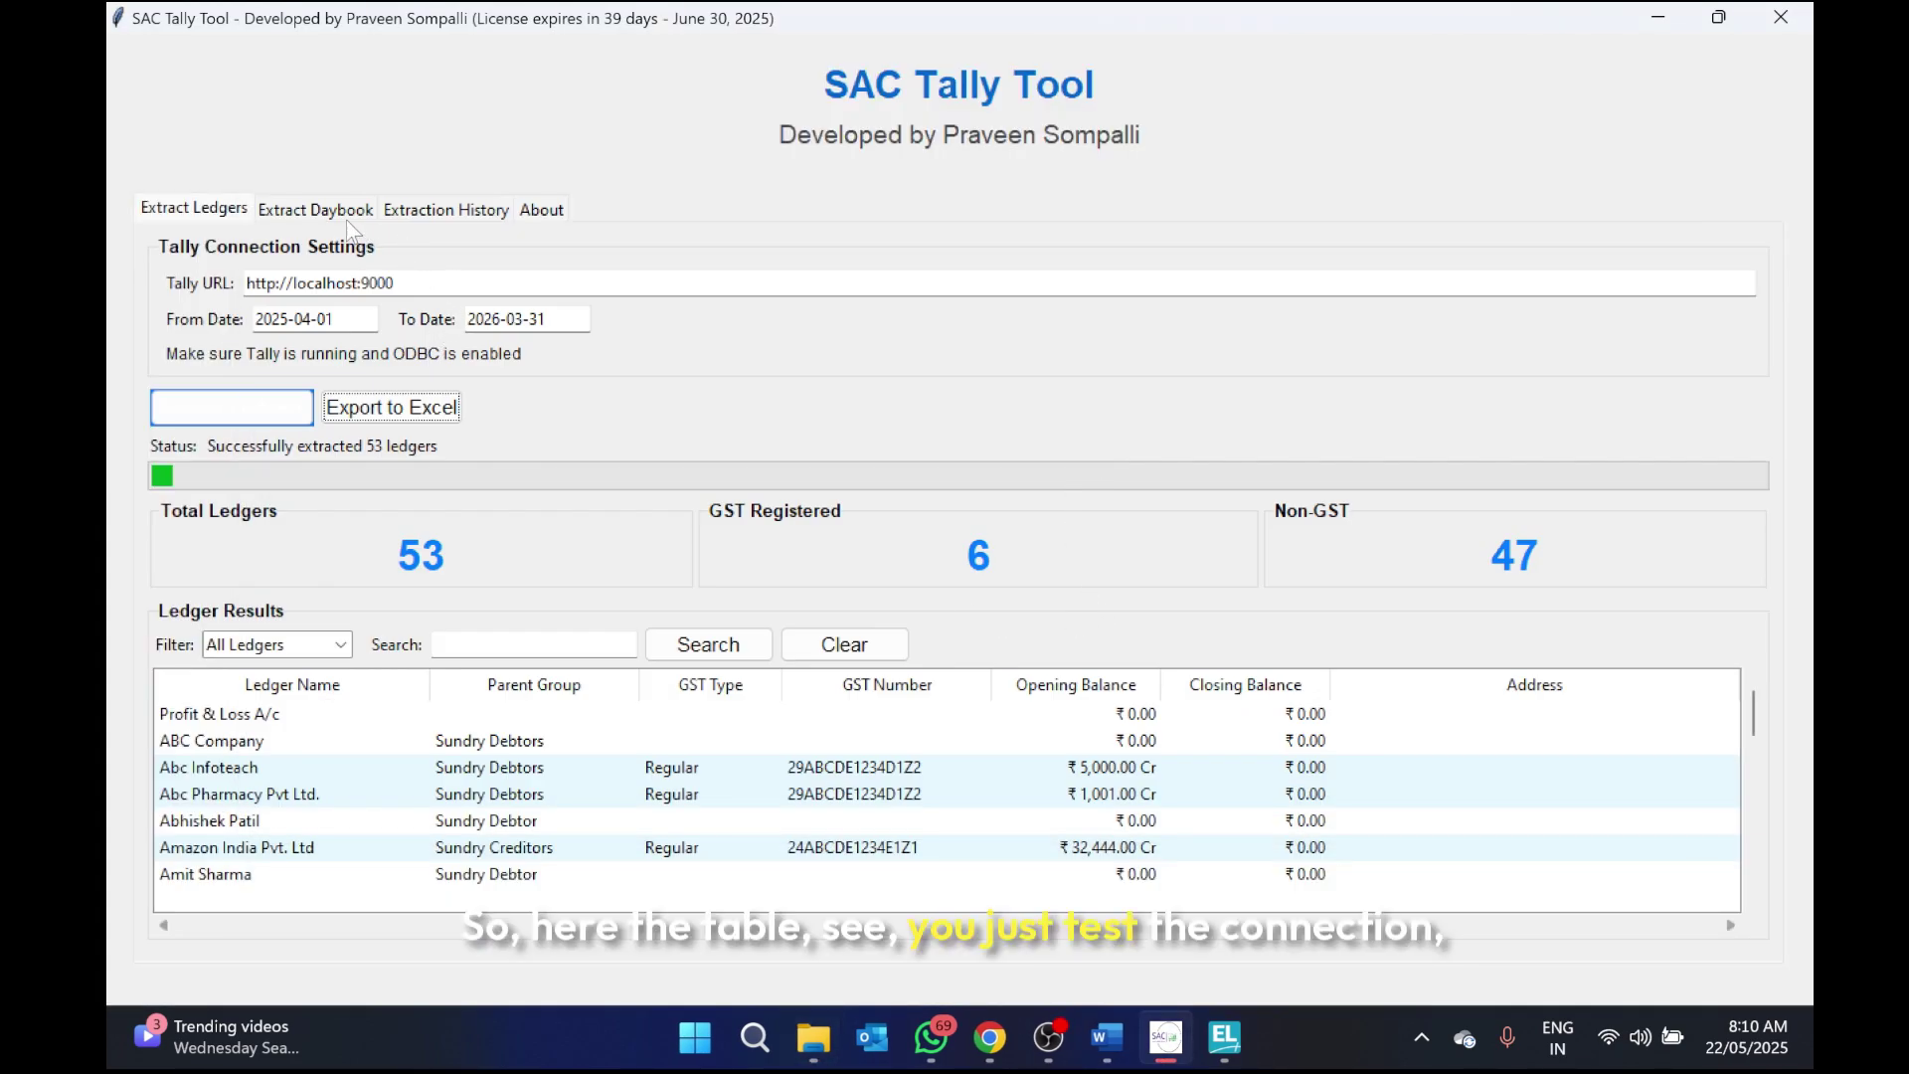
pyautogui.click(346, 215)
pyautogui.click(1679, 288)
# Dismiss the connection message, open TallyPrime's Day Book for a date, then return to the gateway
pyautogui.click(1084, 606)
pyautogui.hotkey('alt', 'Tab')
pyautogui.hotkey('alt', 'Tab')
pyautogui.hotkey('alt', 'Tab')
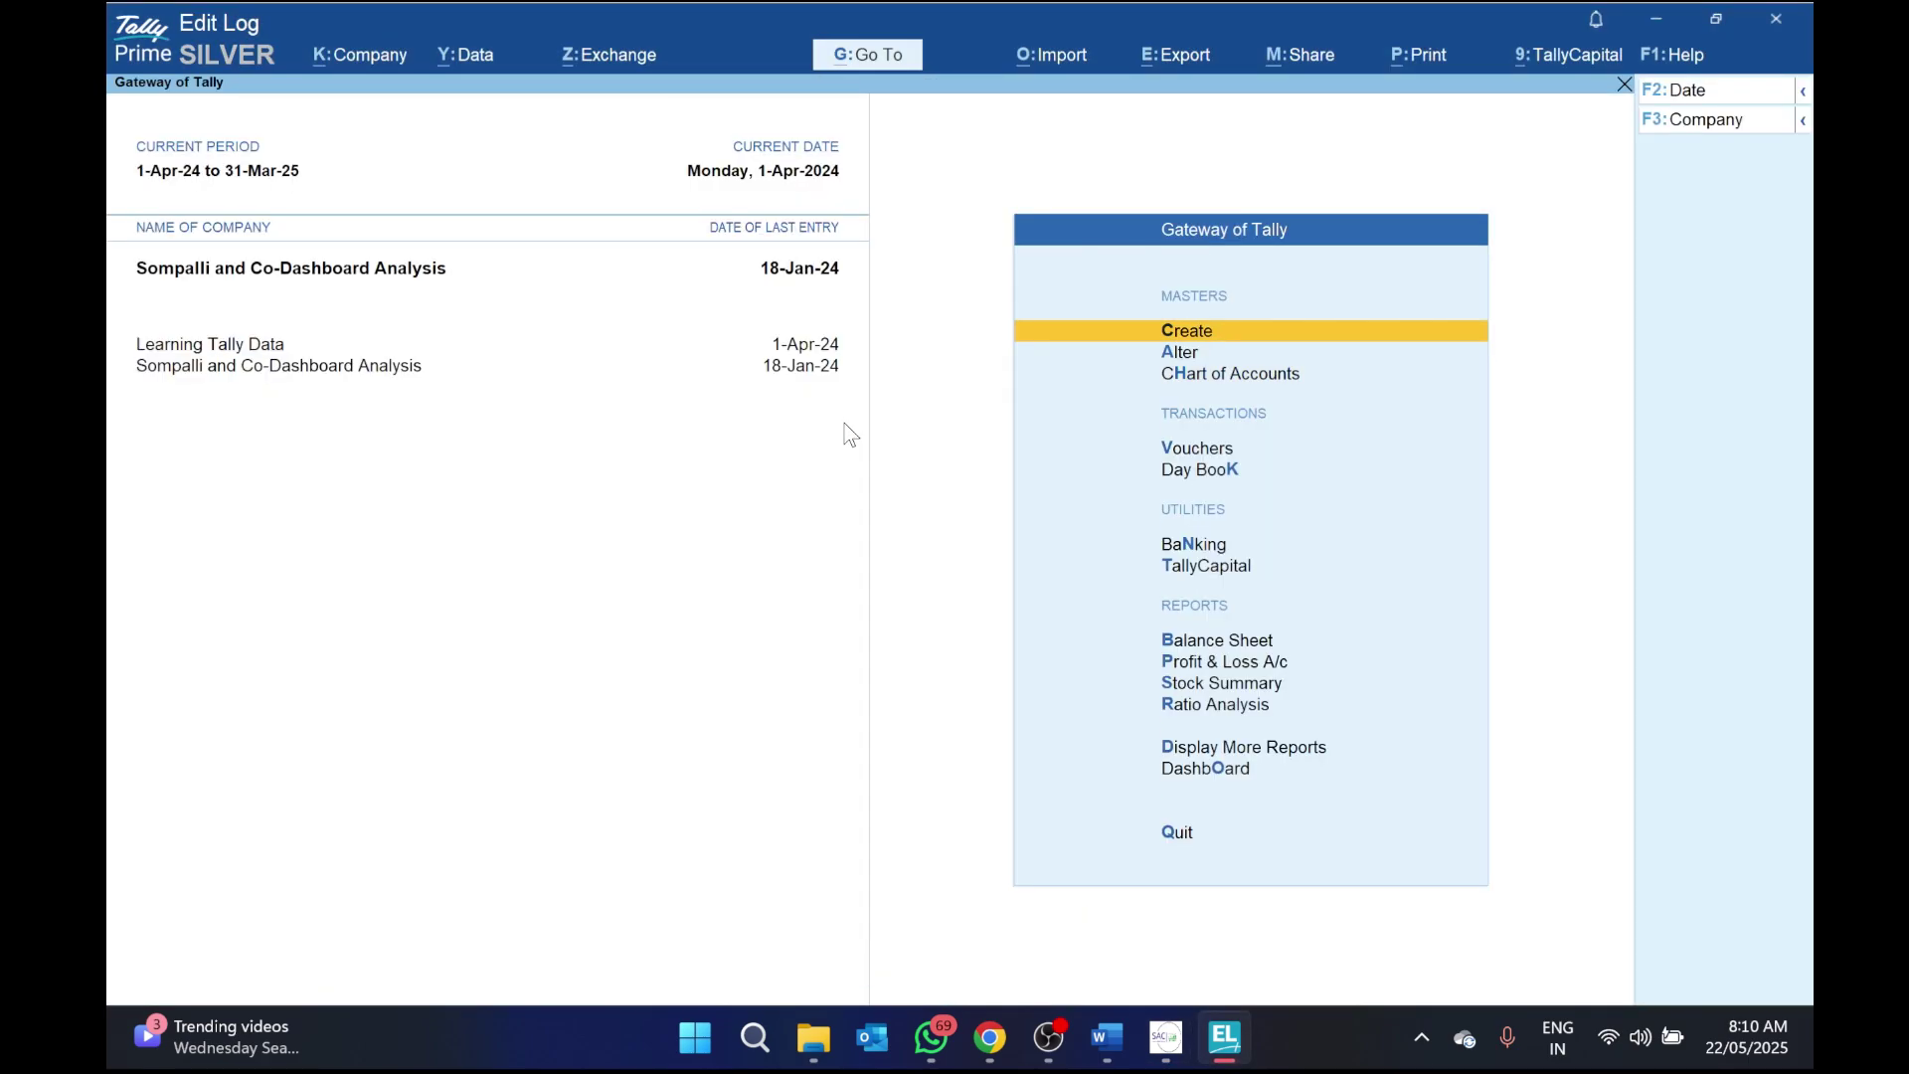
pyautogui.press('k')
pyautogui.press('F2')
pyautogui.write('ap2')
pyautogui.press('Return')
pyautogui.press('Escape')
pyautogui.press('Escape')
pyautogui.press('Home')
# Change the reporting period to 1-Apr-23 through 31-Mar-24
pyautogui.click(1801, 96)
pyautogui.click(1528, 132)
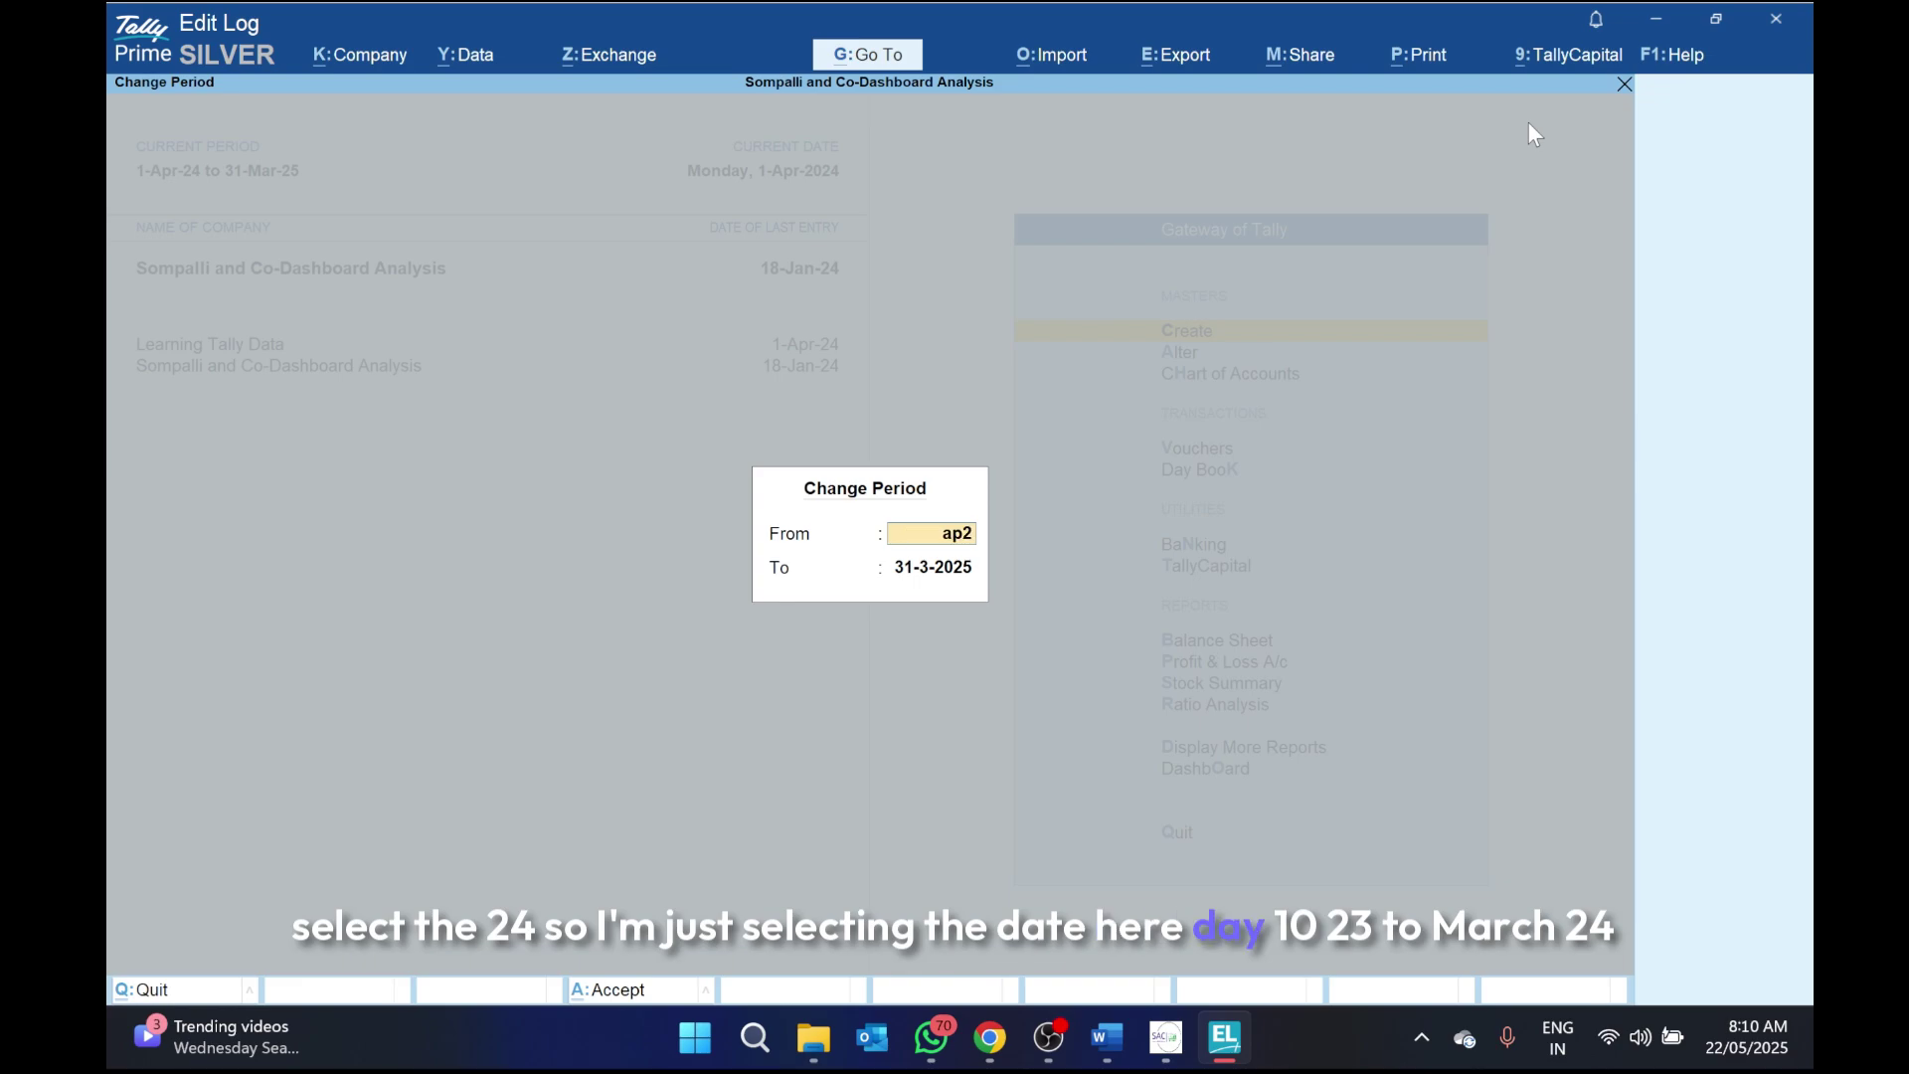
pyautogui.write('3')
pyautogui.press('Return')
pyautogui.write('mar24')
pyautogui.press('Return')
# Reopen the Day Book for the period and browse its entries
pyautogui.press('k')
pyautogui.press('F2')
pyautogui.press('Return')
pyautogui.press('Down')
pyautogui.press('Down')
pyautogui.press('Down')
pyautogui.press('Down')
pyautogui.press('Down')
pyautogui.press('Down')
pyautogui.press('Down')
pyautogui.press('Down')
pyautogui.press('Down')
pyautogui.press('Down')
pyautogui.press('Down')
pyautogui.press('Down')
pyautogui.press('Down')
pyautogui.press('Down')
pyautogui.press('Down')
pyautogui.press('Escape')
# View the Statistics report, drill into the Sales voucher count's monthly register, and back out without quitting
pyautogui.press('d')
pyautogui.press('s')
pyautogui.press('Down')
pyautogui.press('Down')
pyautogui.press('Down')
pyautogui.press('Down')
pyautogui.press('Down')
pyautogui.press('Down')
pyautogui.press('Up')
pyautogui.press('Up')
pyautogui.press('Return')
pyautogui.press('Escape')
pyautogui.press('Escape')
pyautogui.press('Escape')
pyautogui.press('Escape')
pyautogui.press('Return')
# Open the Sales Register, drill into April and open the first sales voucher
pyautogui.press('a')
pyautogui.press('s')
pyautogui.press('Up')
pyautogui.press('Up')
pyautogui.press('Up')
pyautogui.press('Return')
pyautogui.press('Return')
pyautogui.press('Escape')
# Set the daybook date range From 2023-04-01 To 2024-03-31 and extract, accepting the large date range warning
pyautogui.hotkey('alt', 'Tab')
pyautogui.click(344, 250)
pyautogui.write('2023-04-01')
pyautogui.press('Tab')
pyautogui.write('2024-0')
pyautogui.press('BackSpace')
pyautogui.press('BackSpace')
pyautogui.press('BackSpace')
pyautogui.write('4-03-31')
pyautogui.press('Tab')
pyautogui.click(259, 529)
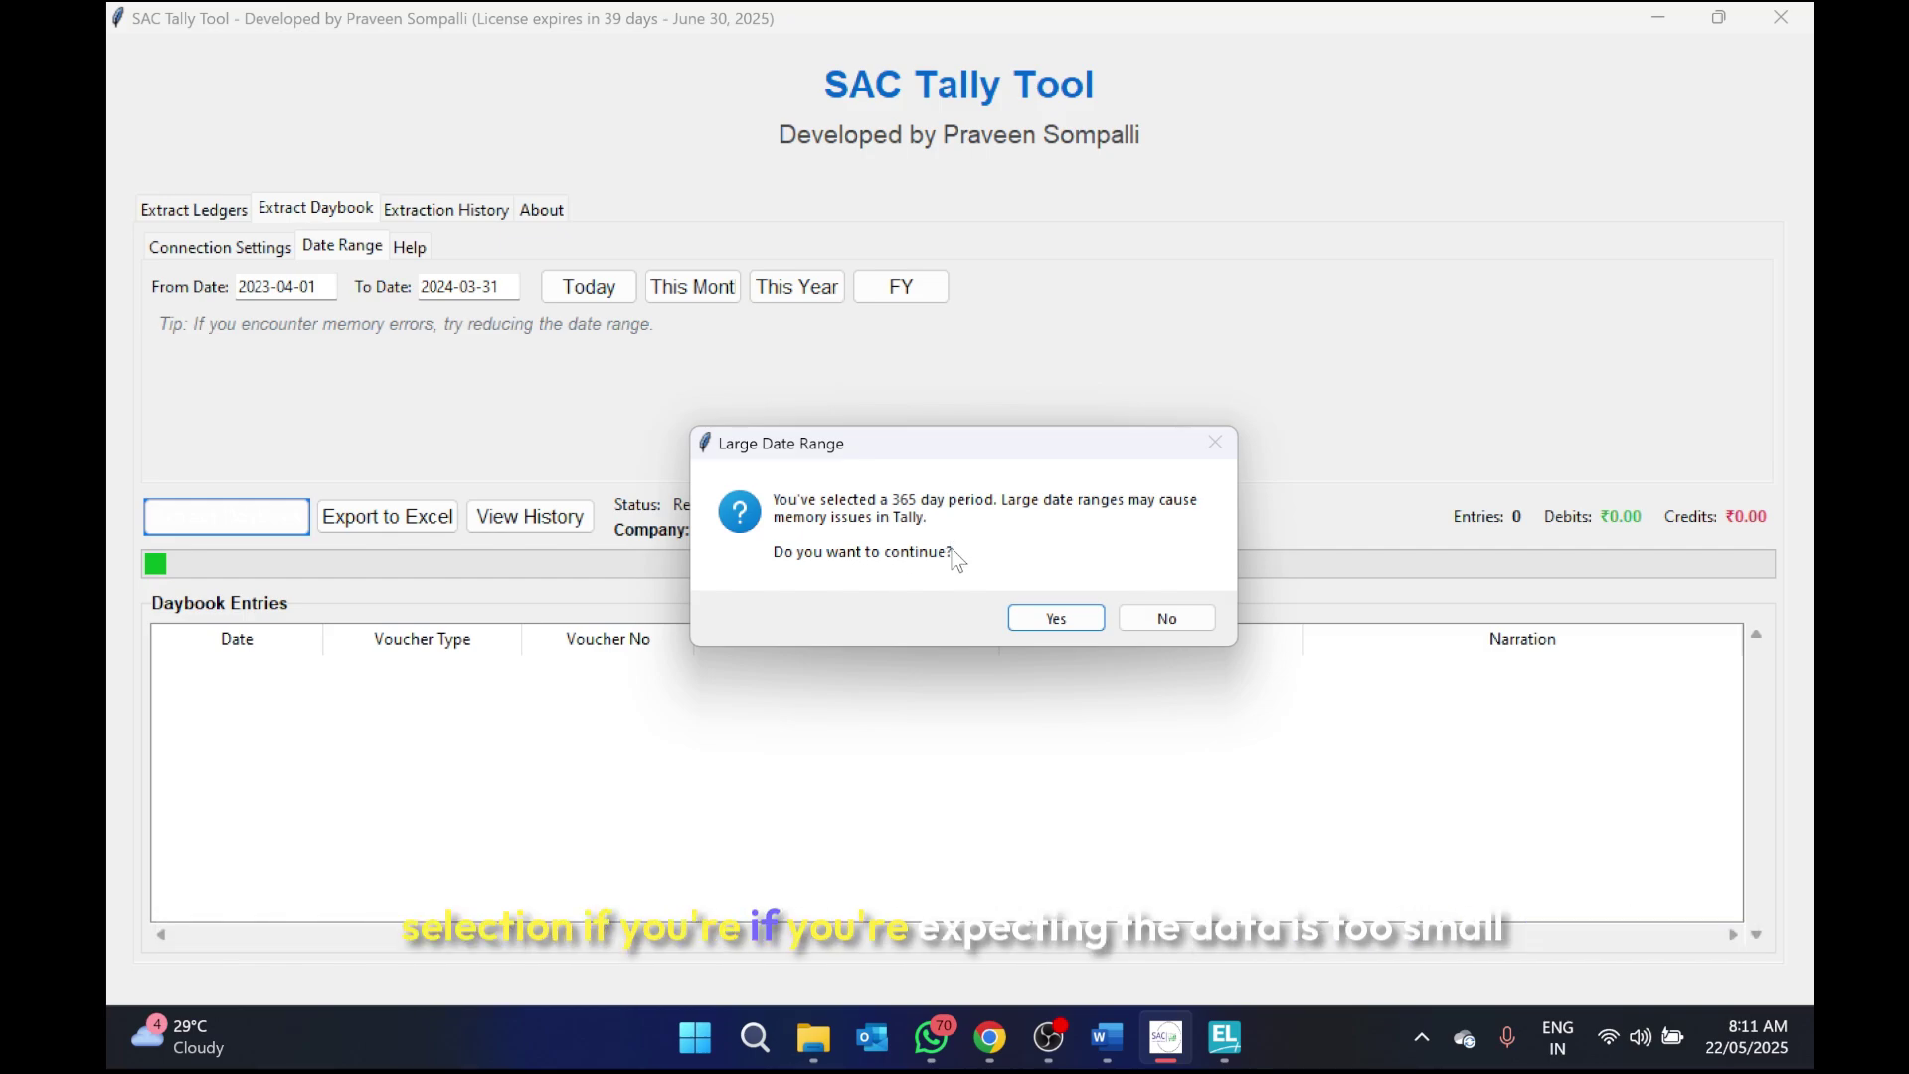
pyautogui.click(1055, 618)
# Back out to the Gateway of Tally, open the Statistics report showing 1,544 sales vouchers, and return to SAC Tally Tool
pyautogui.hotkey('alt', 'Tab')
pyautogui.press('Escape')
pyautogui.press('Escape')
pyautogui.press('n')
pyautogui.press('Return')
pyautogui.hotkey('alt', 'Tab')
pyautogui.scroll(-5, 356, 737)
pyautogui.scroll(-5, 356, 737)
pyautogui.scroll(5, 351, 697)
pyautogui.scroll(-3, 1193, 723)
pyautogui.scroll(-3, 1291, 746)
pyautogui.scroll(-3, 1290, 745)
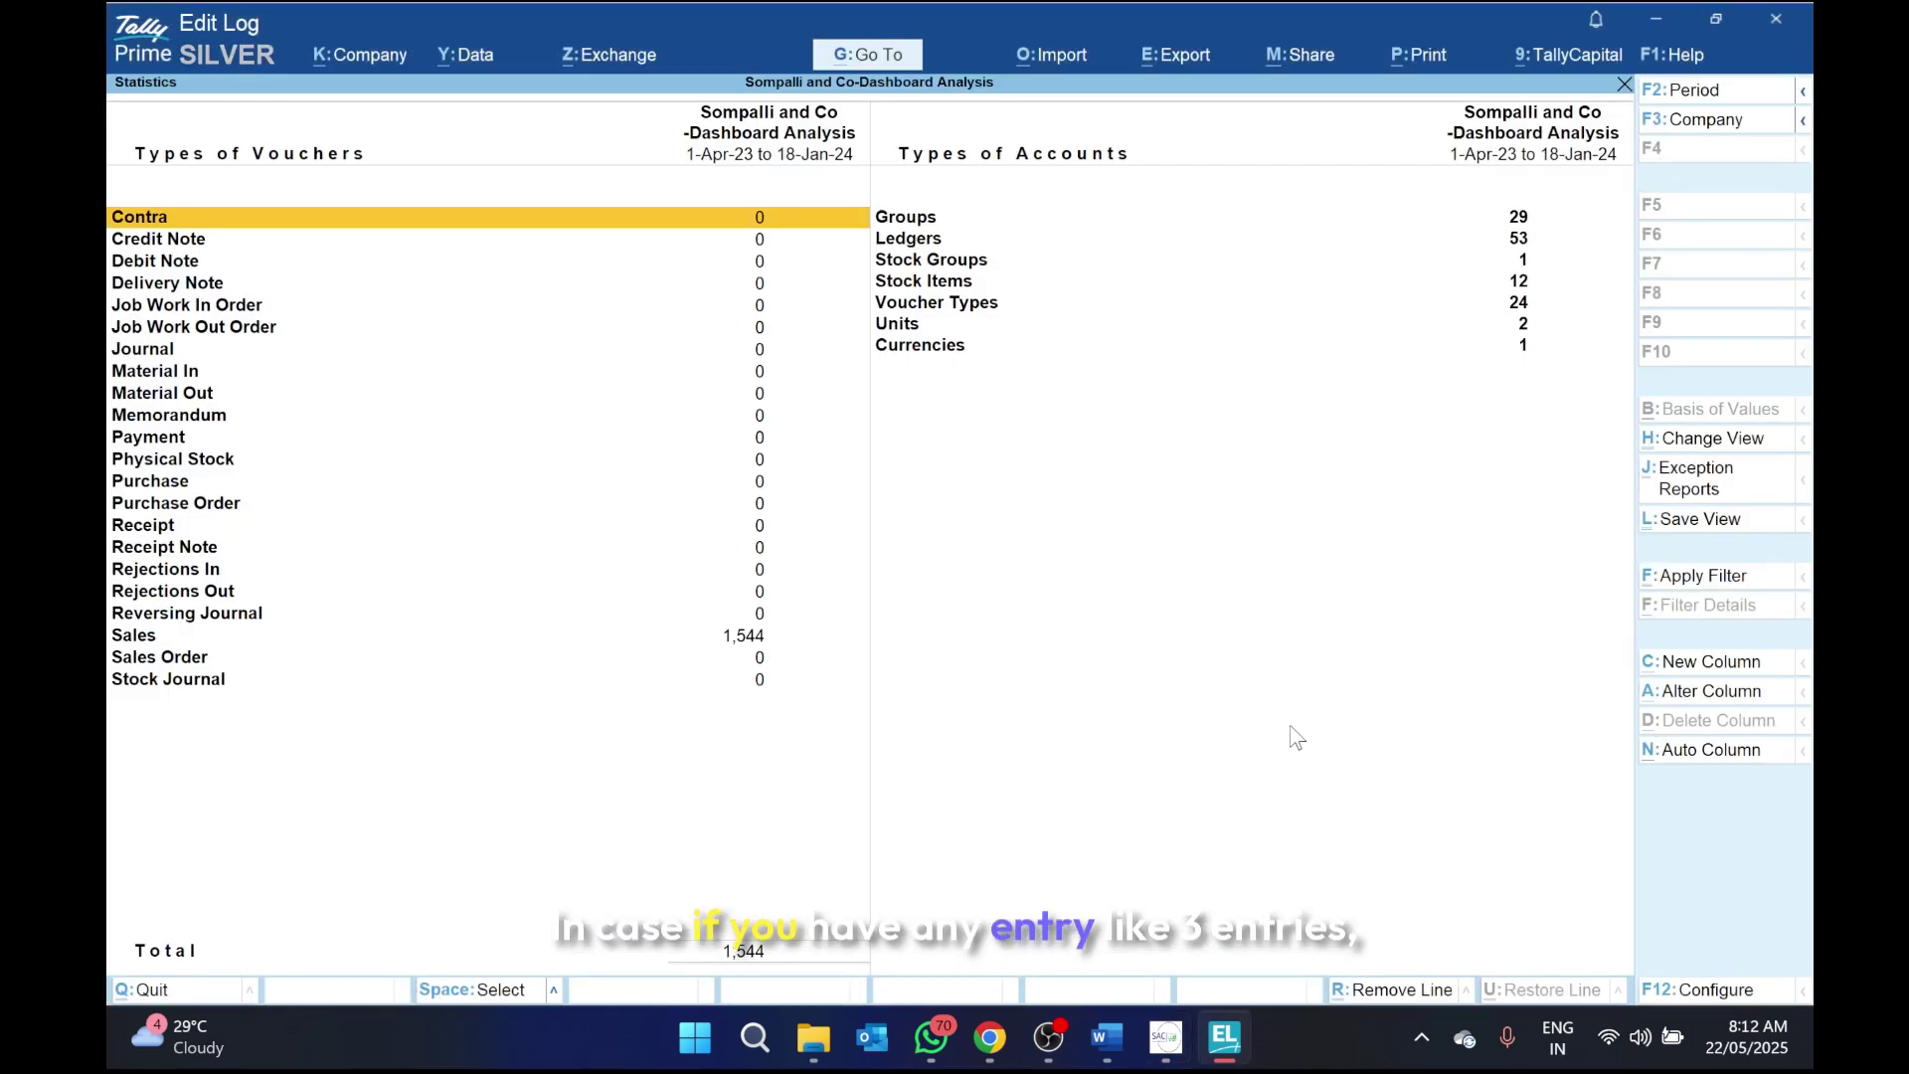
# Return to SAC Tally Tool and start the Export to Excel of the daybook entries
pyautogui.hotkey('alt', 'Tab')
pyautogui.scroll(-3, 1255, 746)
pyautogui.scroll(-3, 1204, 759)
pyautogui.scroll(-3, 1204, 758)
pyautogui.scroll(-3, 971, 753)
pyautogui.scroll(-3, 971, 754)
pyautogui.scroll(-3, 970, 754)
pyautogui.scroll(-3, 971, 750)
pyautogui.click(389, 517)
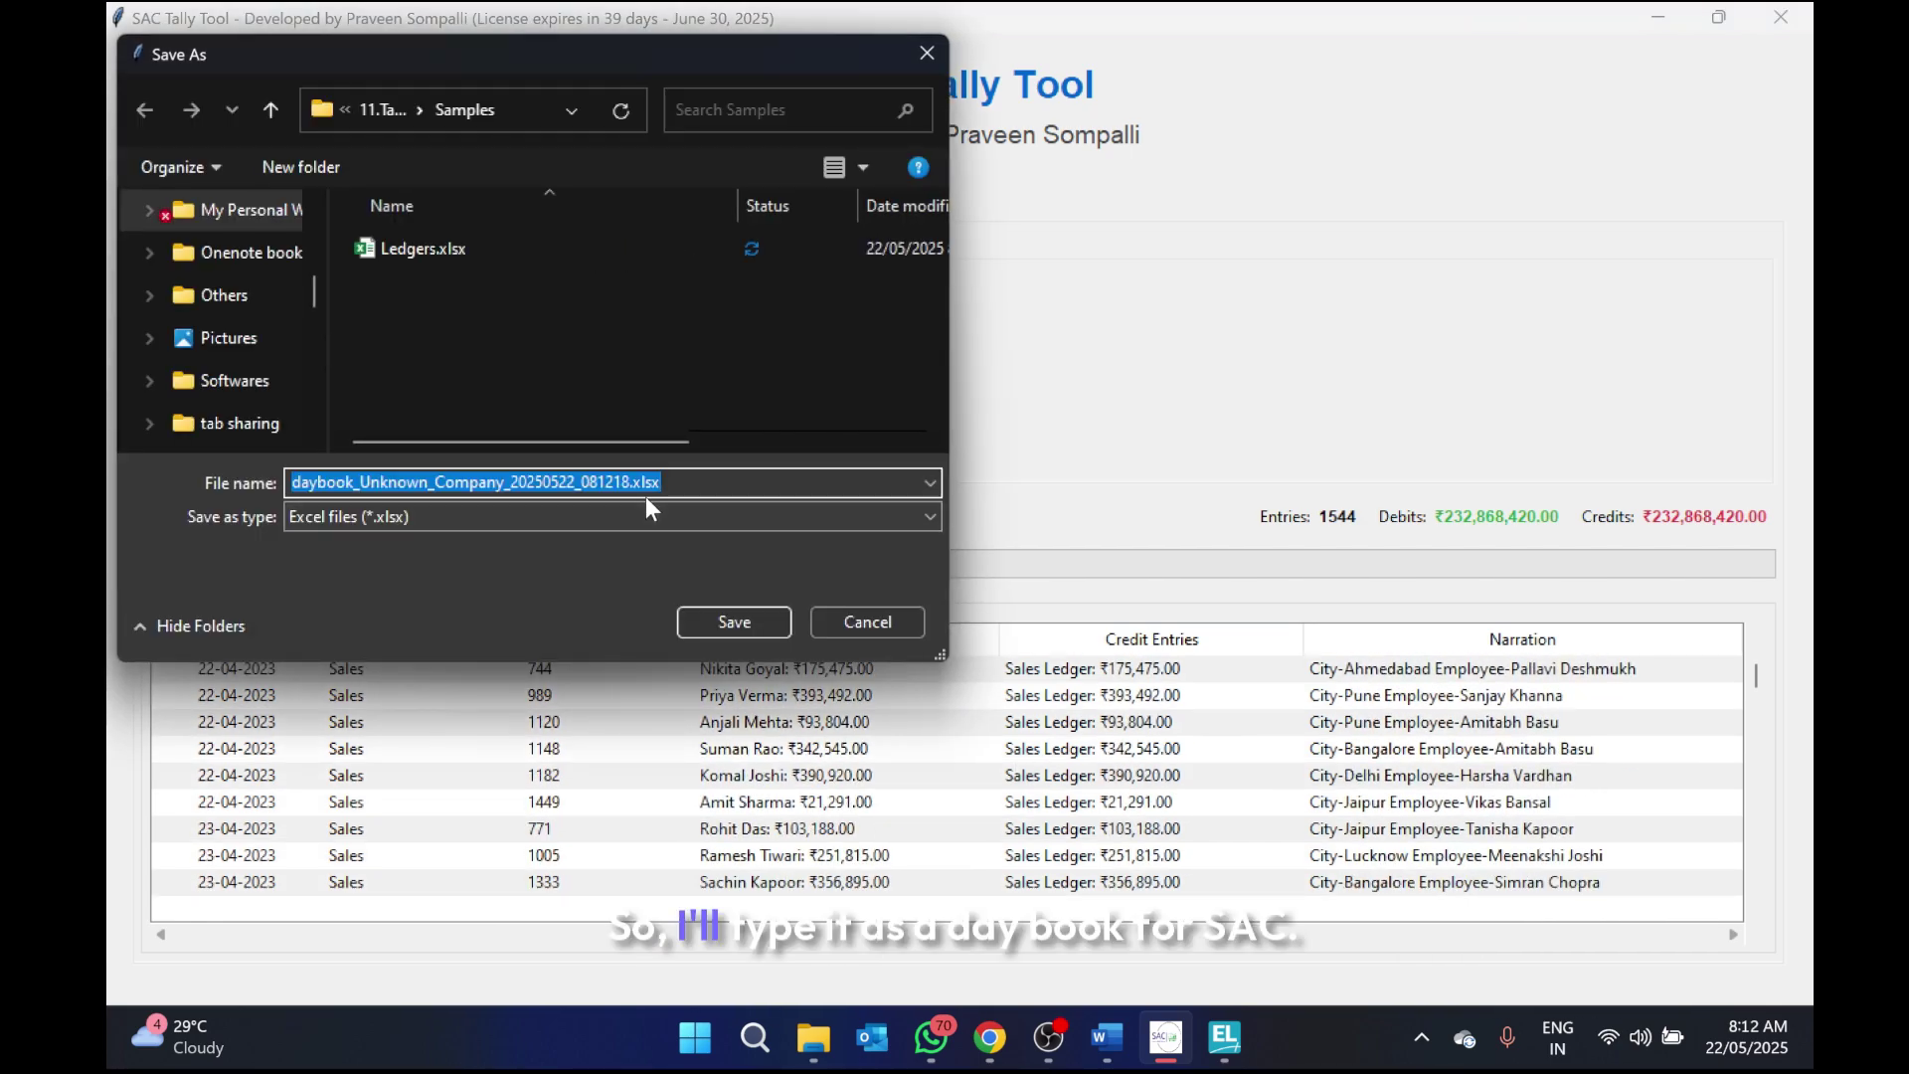
pyautogui.write('D')
pyautogui.write('C')
# Save the export as Day Book_SAC and open Day Book_SAC.xlsx from its folder in Excel
pyautogui.click(747, 620)
pyautogui.click(1104, 604)
pyautogui.press('super+r')
pyautogui.press('Return')
pyautogui.click(1010, 413)
pyautogui.doubleClick(1011, 412)
# Select the full day book range A4:H1548 after checking the data ends at row 1548
pyautogui.press('Up')
pyautogui.press('Home')
pyautogui.hotkey('ctrl', 'Down')
pyautogui.press('Down')
pyautogui.press('Up')
pyautogui.hotkey('ctrl', 'Up')
pyautogui.press('Down')
pyautogui.press('Up')
pyautogui.hotkey('ctrl', 'shift', 'Right')
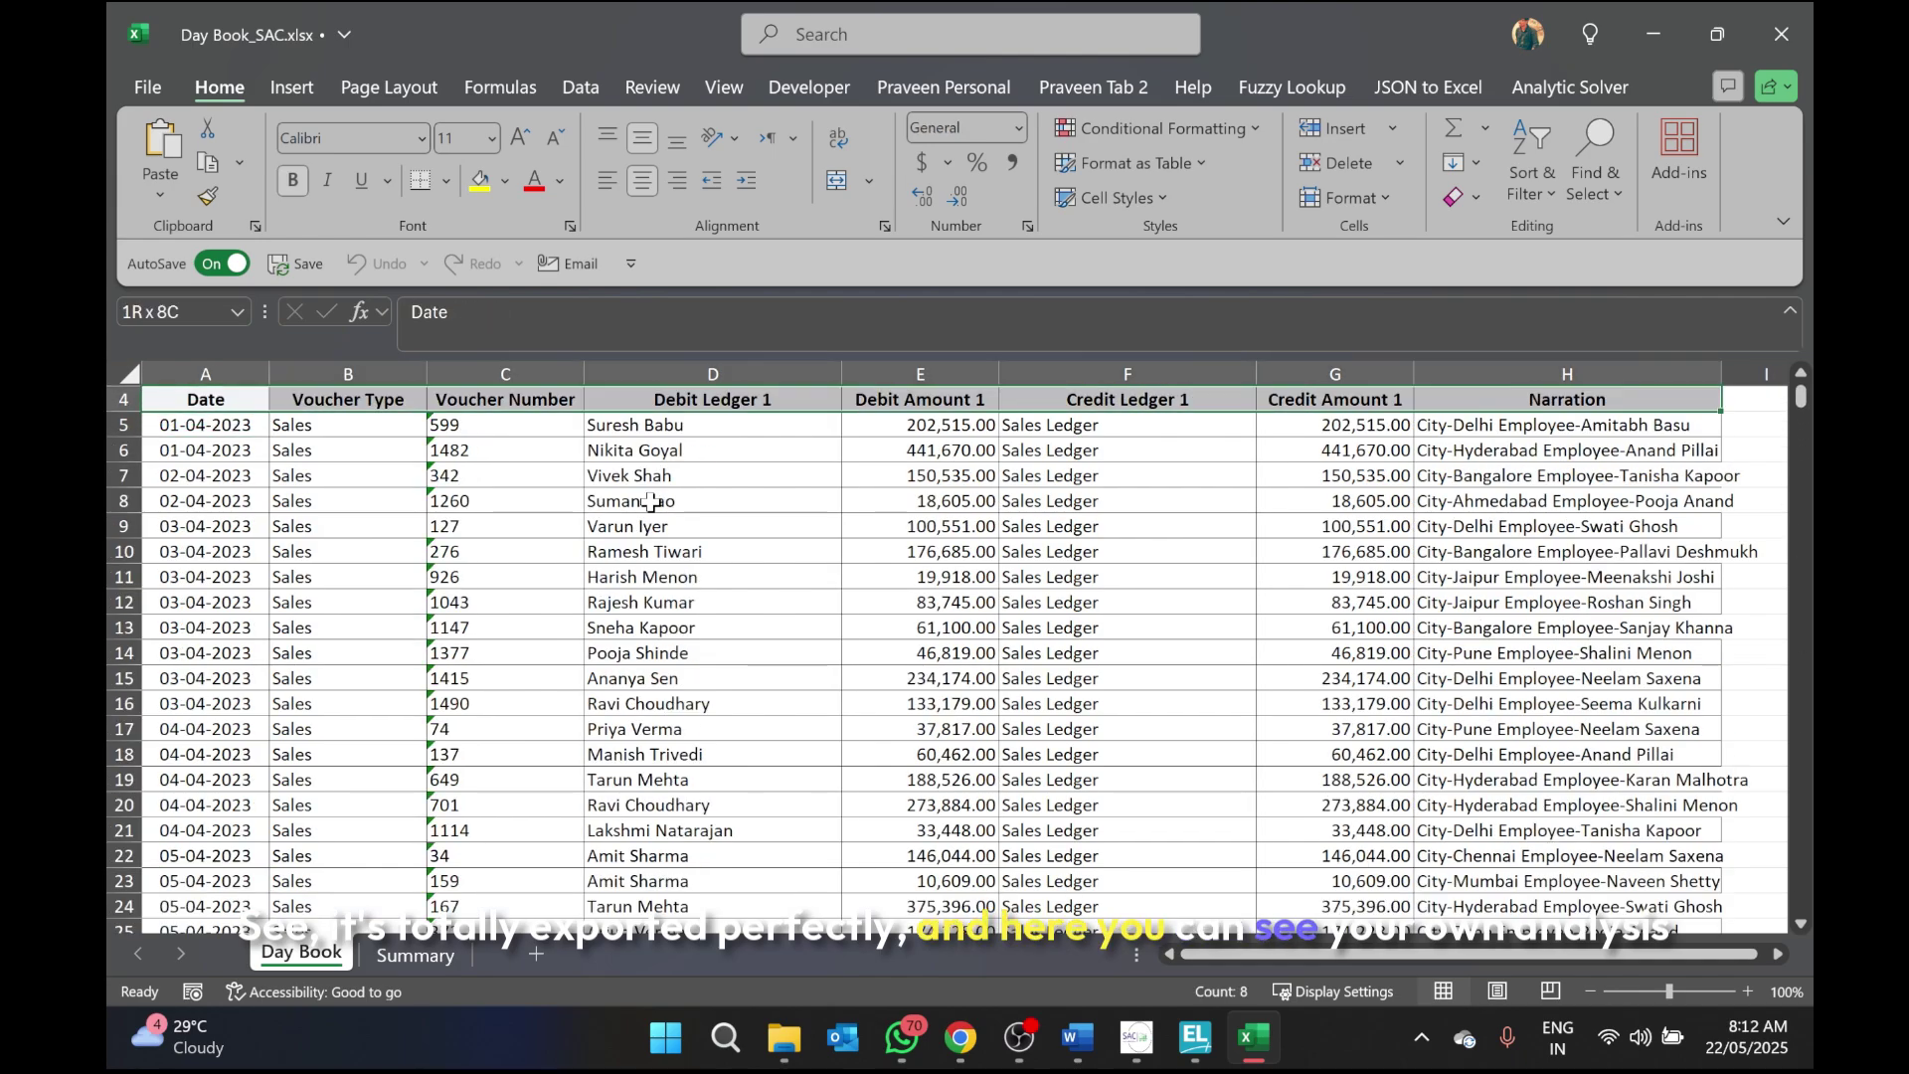
pyautogui.hotkey('ctrl', 'shift', 'Down')
# Insert a PivotTable from the selected rows onto a new sheet
pyautogui.hotkey('alt', 'n')
pyautogui.press('v')
pyautogui.press('Return')
# Put Debit Ledger 1 in rows with Sum of Debit Amount 1, sorted largest to smallest
pyautogui.click(1453, 636)
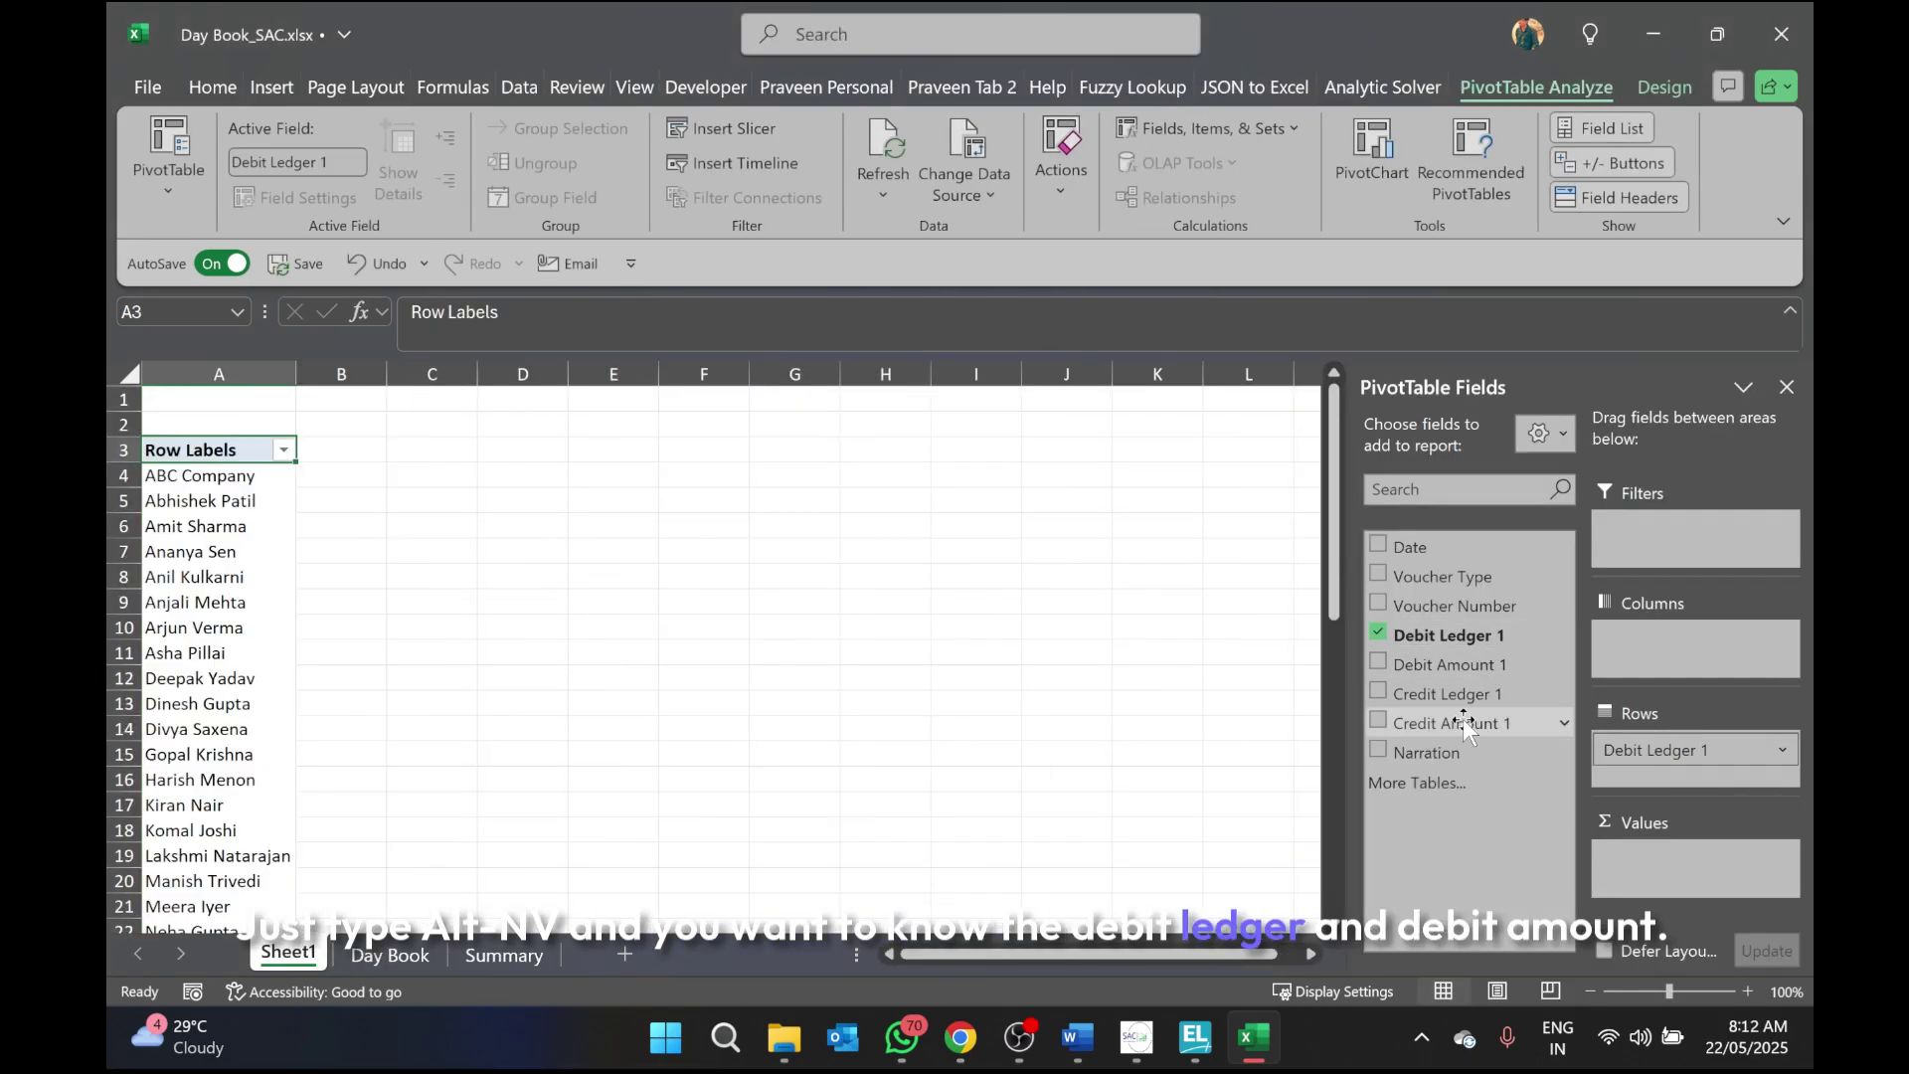
pyautogui.moveTo(1418, 664); pyautogui.dragTo(1673, 887)
pyautogui.click(542, 450)
pyautogui.hotkey('alt', 'a')
pyautogui.press('Left')
pyautogui.hotkey('alt', 'Down')
pyautogui.press('o')
pyautogui.press('Down')
# Filter the pivot by Voucher Type to Sales and check the Grand Total amount
pyautogui.moveTo(1444, 575); pyautogui.dragTo(1694, 529)
pyautogui.click(506, 399)
pyautogui.click(260, 505)
pyautogui.click(403, 866)
pyautogui.scroll(-7, 414, 588)
pyautogui.scroll(-13, 413, 589)
pyautogui.scroll(14, 419, 590)
pyautogui.scroll(-2, 426, 594)
pyautogui.scroll(-4, 430, 680)
pyautogui.click(447, 626)
pyautogui.scroll(5, 517, 555)
pyautogui.scroll(-5, 508, 555)
pyautogui.scroll(11, 498, 553)
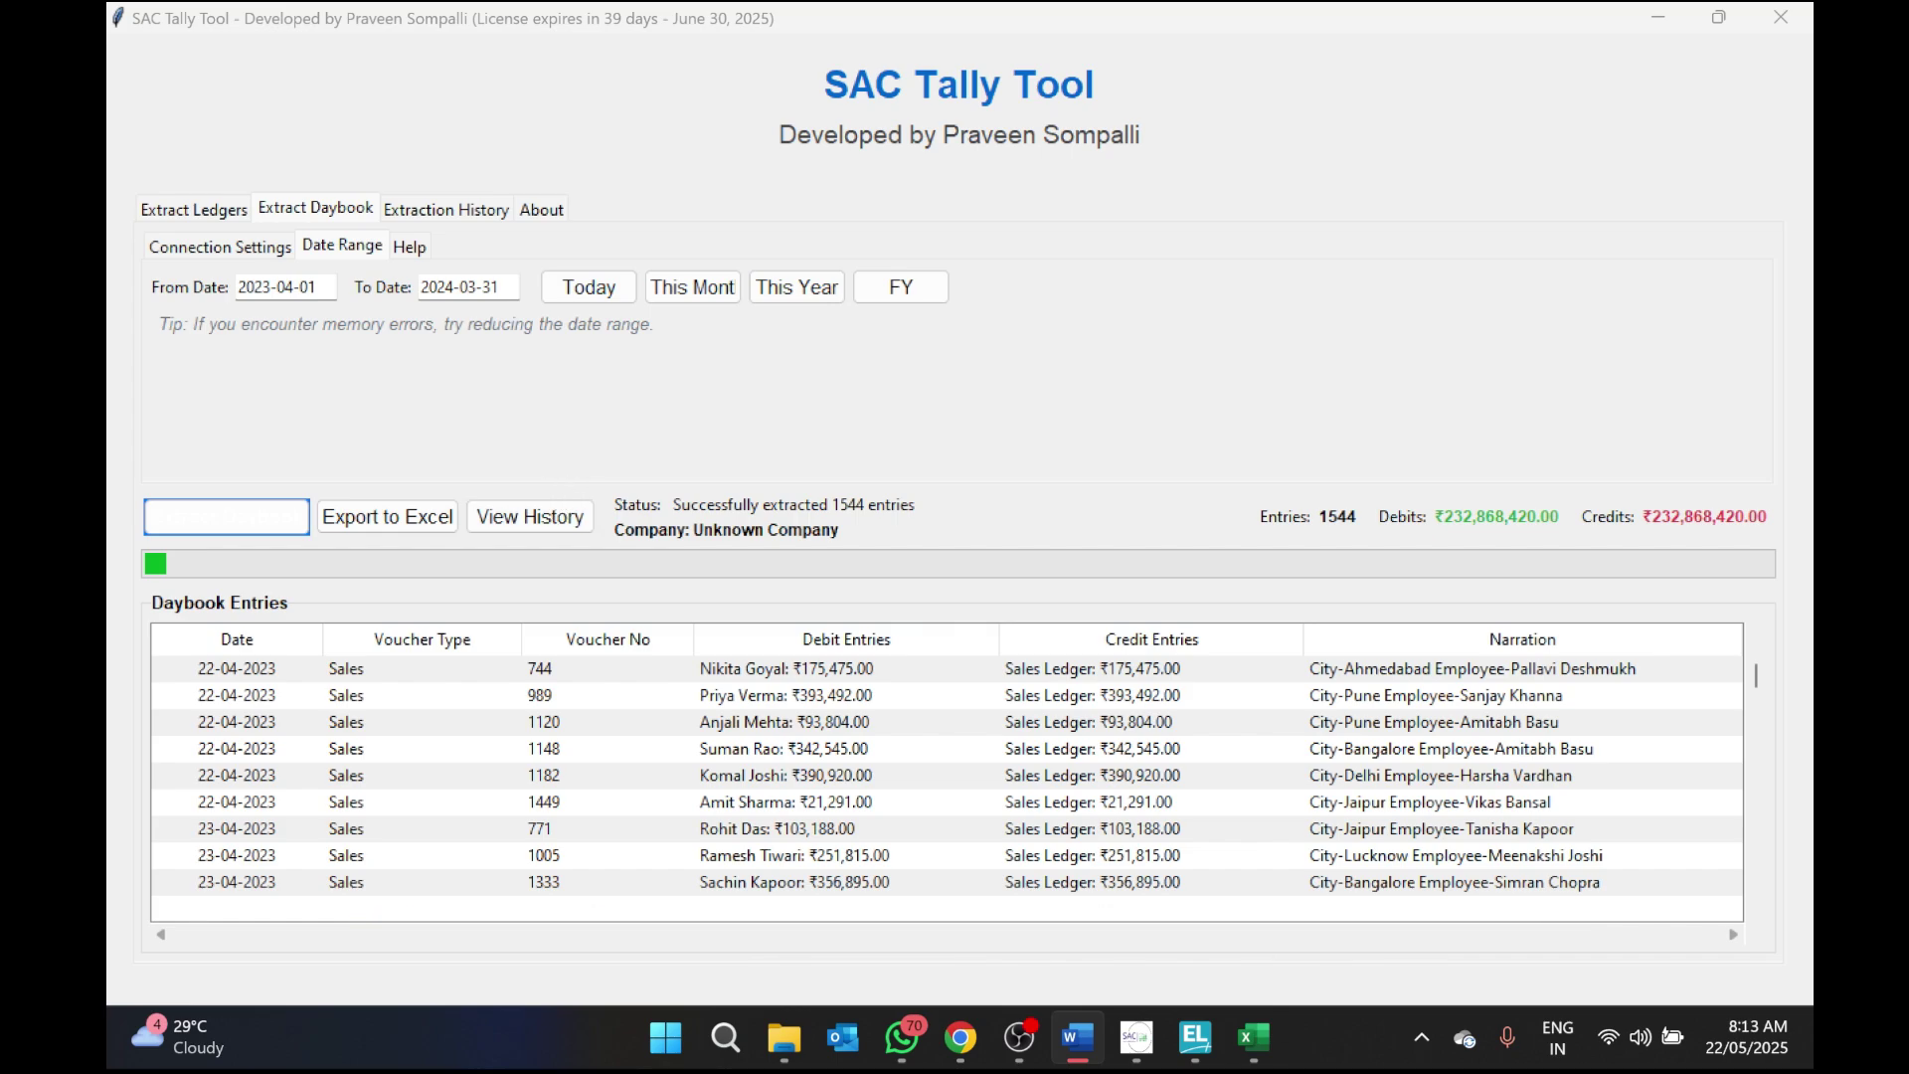